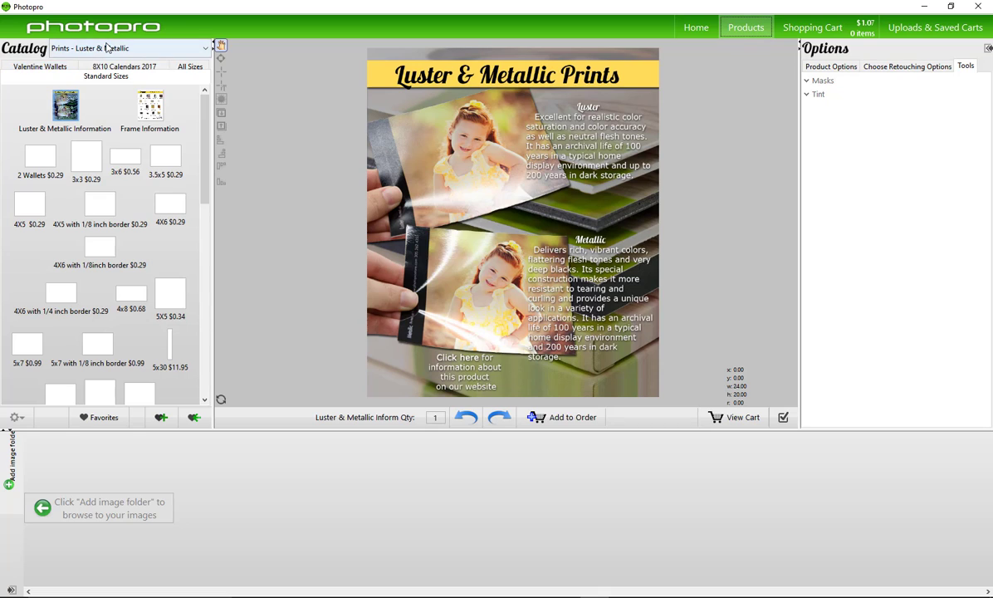
Choose the unmounted 20x24 print from the Prints - Luster & Metallic catalog
{"action": "left_click", "coordinate": [107, 47]}
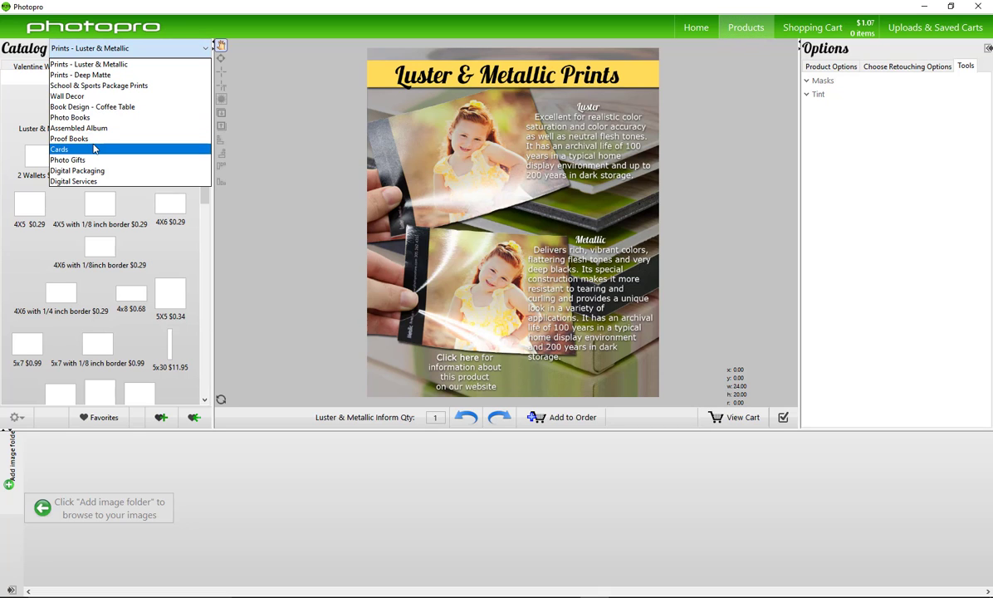
{"action": "left_click", "coordinate": [83, 65]}
{"action": "left_click_drag", "start_coordinate": [204, 152], "coordinate": [218, 352]}
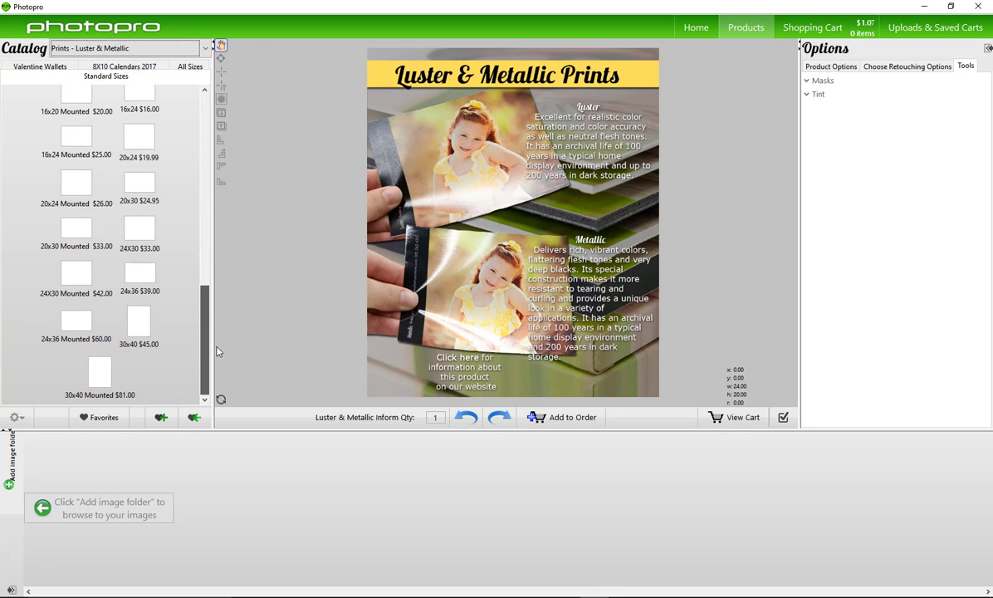
{"action": "left_click", "coordinate": [77, 182]}
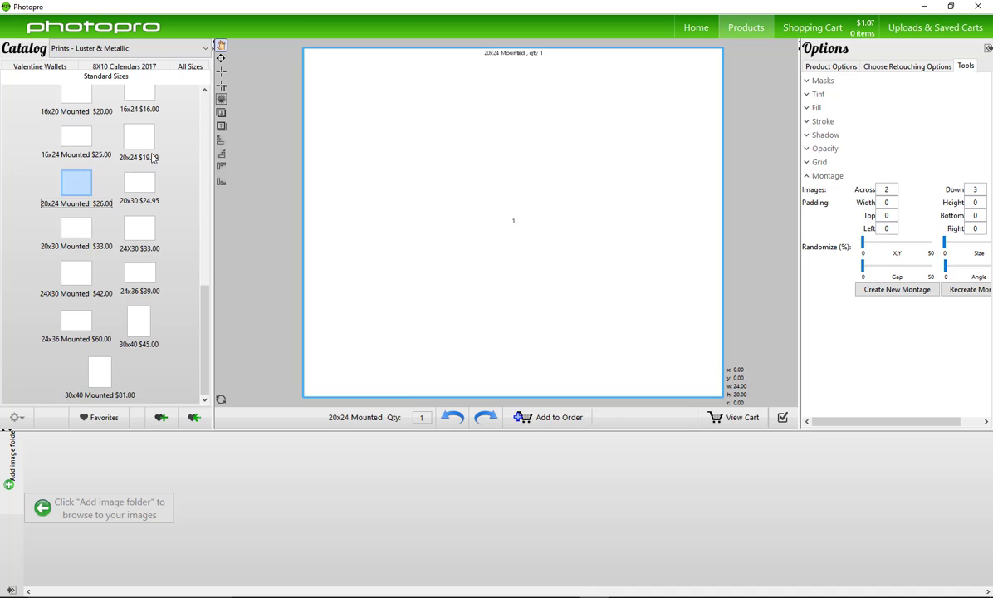
{"action": "left_click", "coordinate": [129, 124]}
Add the Wedding folder from Stock Images as an image folder
{"action": "left_click", "coordinate": [10, 479]}
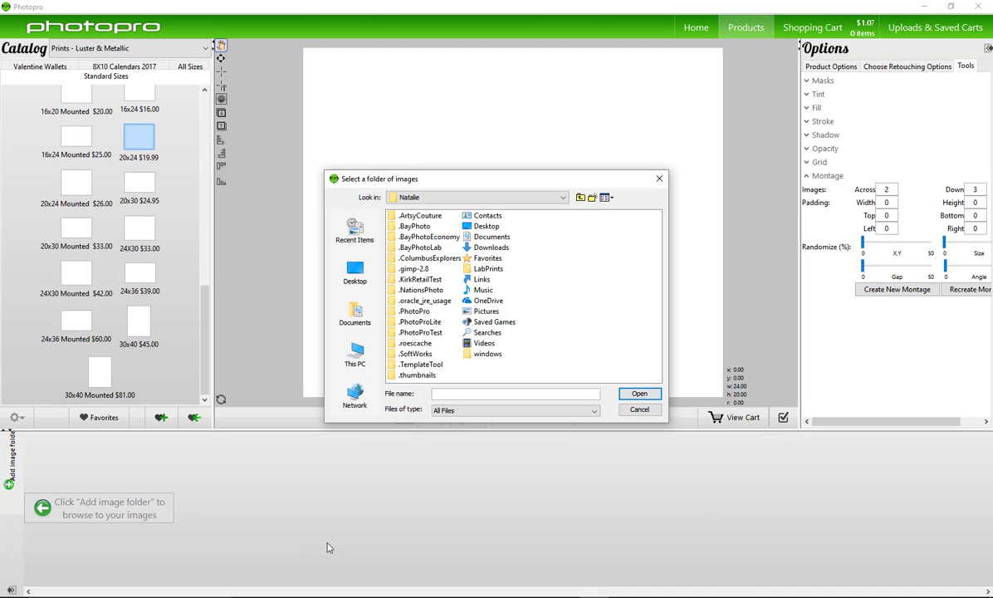
{"action": "double_click", "coordinate": [414, 225]}
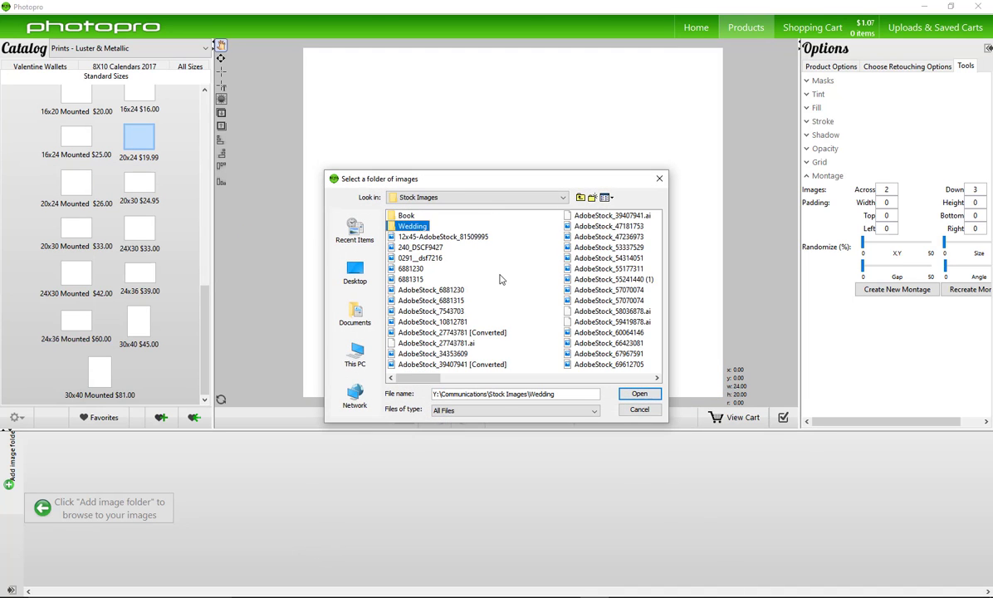
{"action": "left_click", "coordinate": [648, 397]}
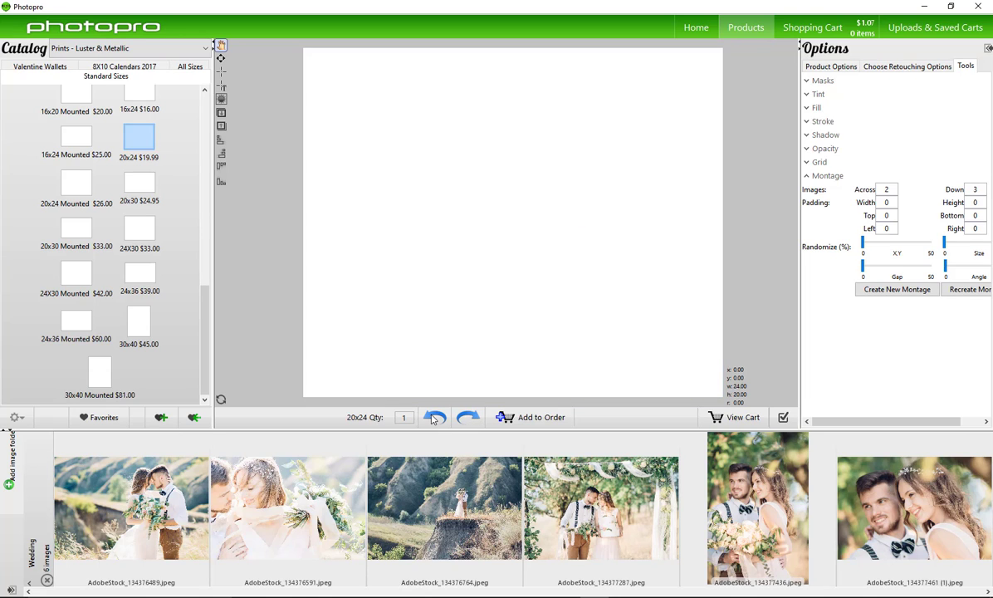
Rotate the 20x24 print to portrait orientation and back to landscape
{"action": "left_click", "coordinate": [470, 418]}
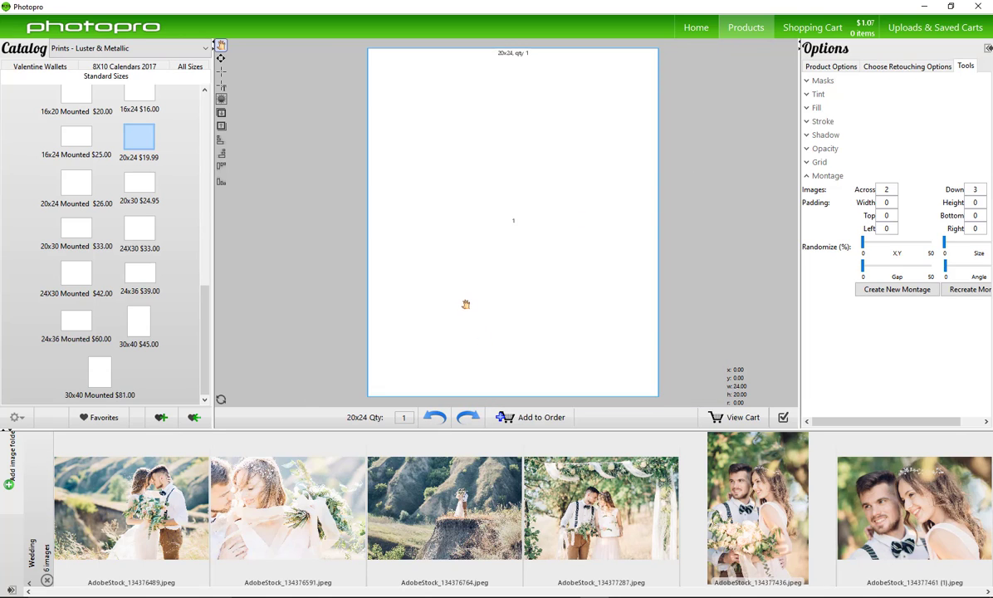
{"action": "left_click", "coordinate": [433, 418]}
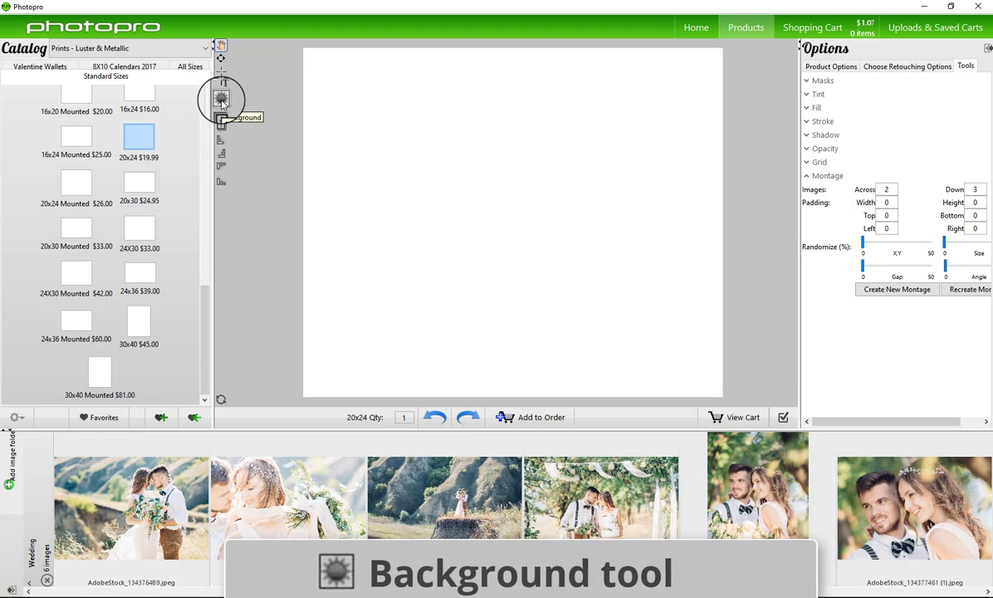
Add the Wedding and Engagement folder from Backgrounds as a further image folder
{"action": "left_click", "coordinate": [221, 99]}
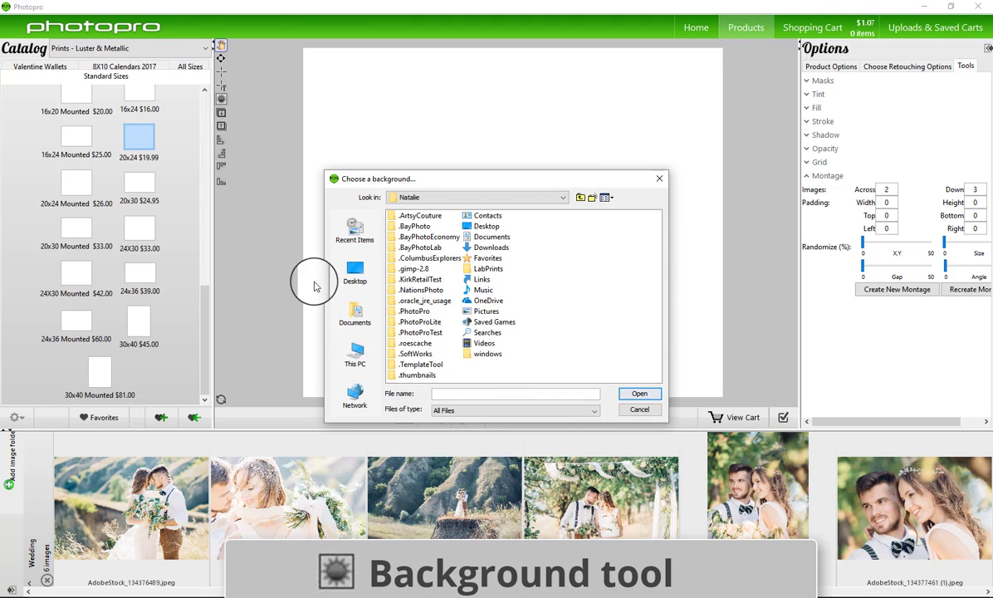
{"action": "left_click", "coordinate": [357, 366]}
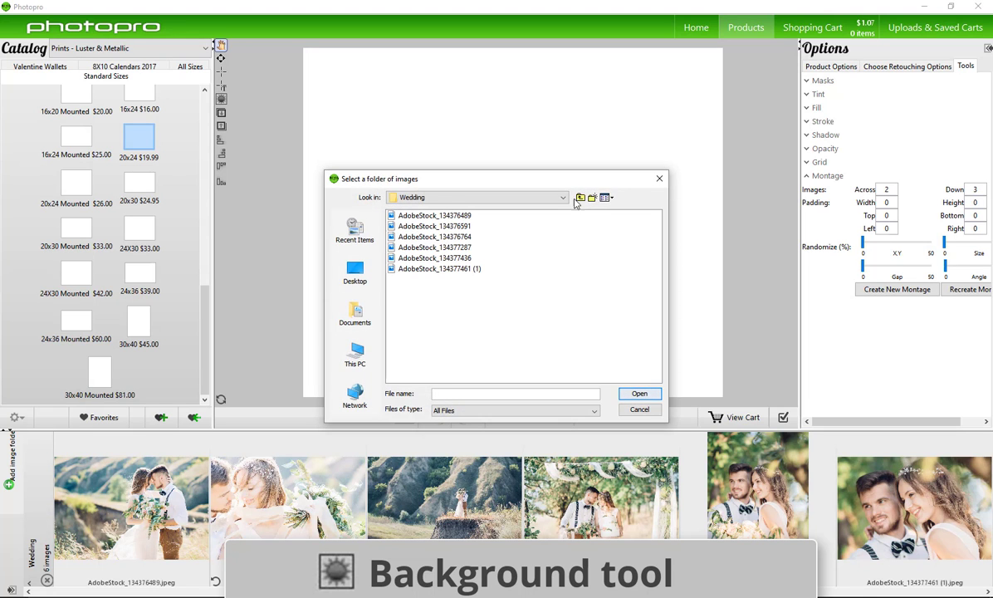
{"action": "left_click", "coordinate": [581, 197]}
{"action": "left_click", "coordinate": [581, 197]}
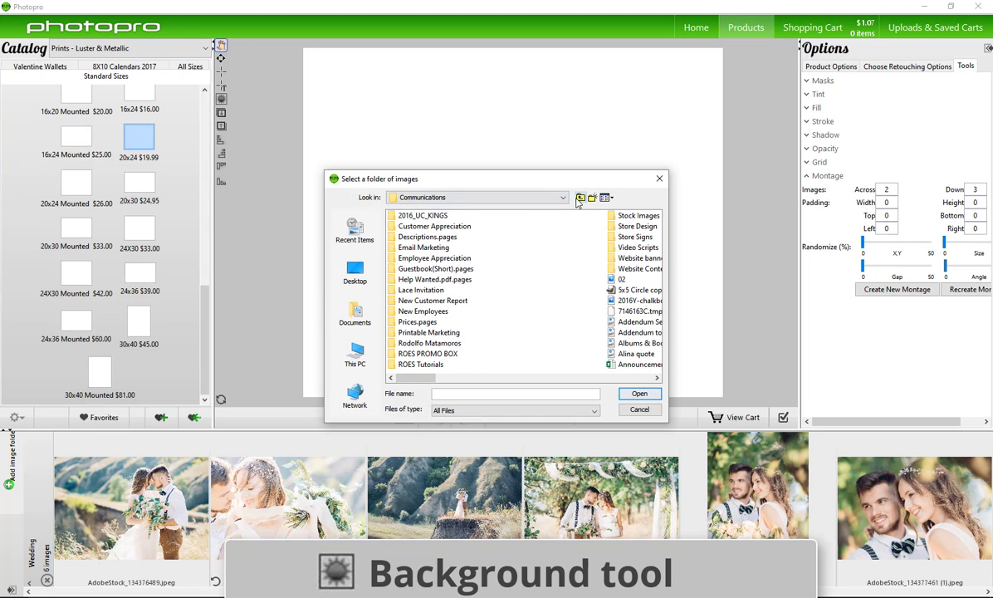
{"action": "left_click", "coordinate": [580, 197]}
{"action": "type", "text": "ph"}
{"action": "double_click", "coordinate": [495, 280]}
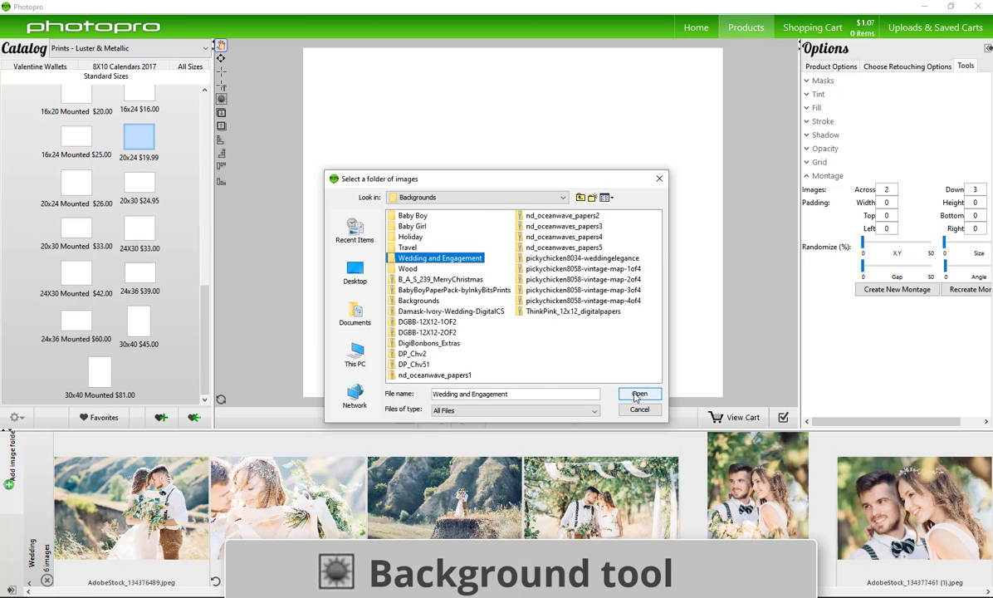
{"action": "left_click", "coordinate": [643, 395]}
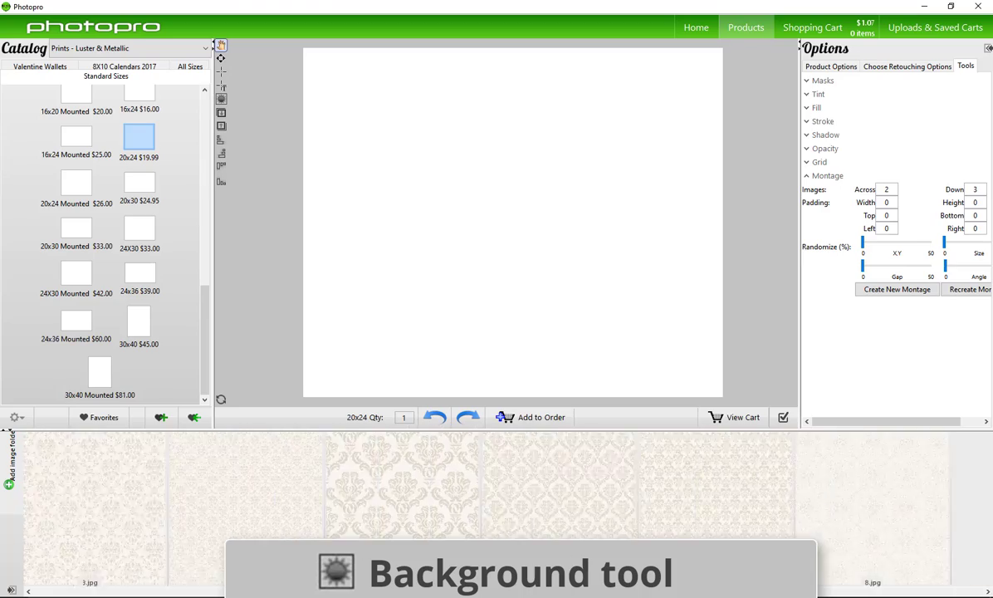
Apply the grey trellis pattern pickychicken8034-wedding-02.jpg as the background of the print
{"action": "left_click_drag", "start_coordinate": [430, 488], "coordinate": [419, 328]}
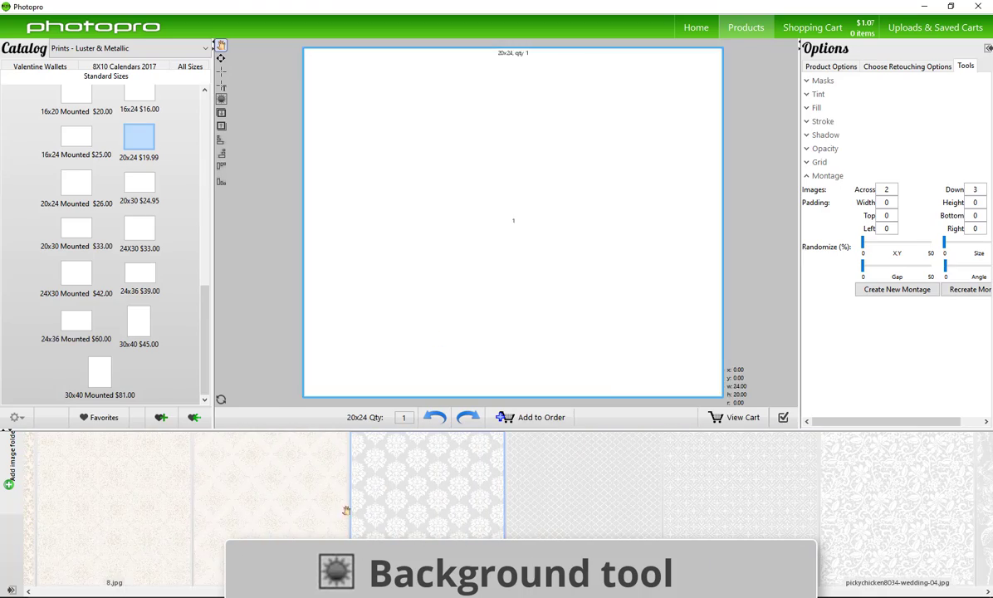
{"action": "left_click", "coordinate": [158, 483]}
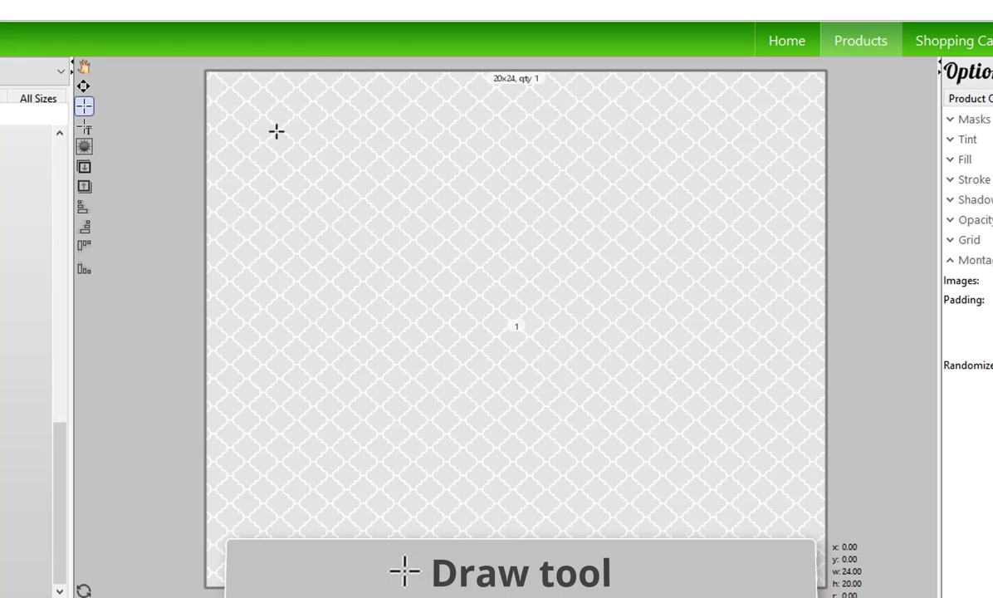
Draw an image box about 19.5 wide by 12.5 high on the print and place AdobeStock_134377287.jpeg in it
{"action": "mouse_move", "coordinate": [347, 84]}
{"action": "left_mouse_down"}
{"action": "mouse_move", "coordinate": [453, 195]}
{"action": "mouse_move", "coordinate": [555, 254]}
{"action": "left_mouse_up"}
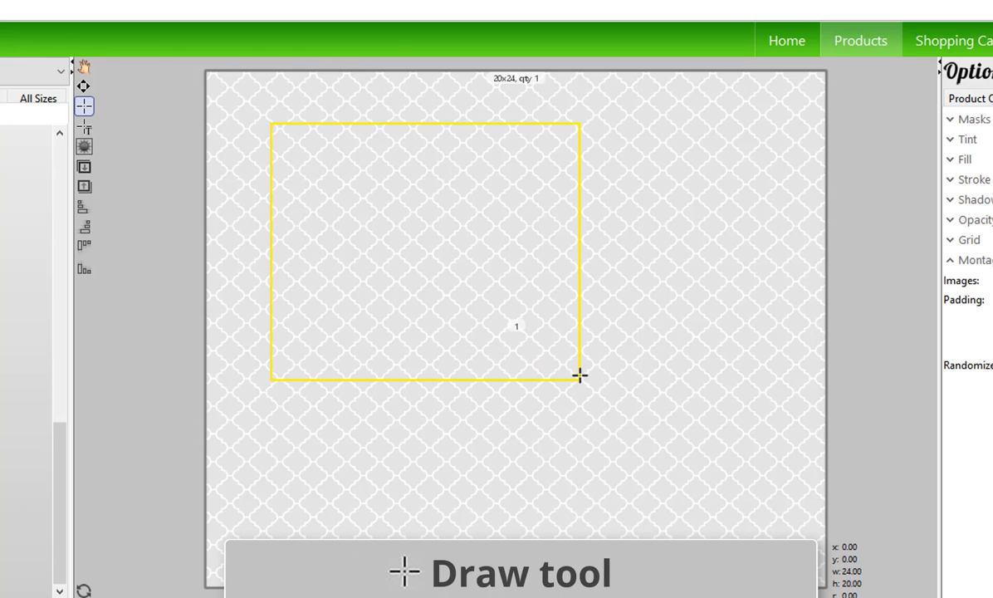
{"action": "left_click_drag", "start_coordinate": [580, 376], "coordinate": [775, 446]}
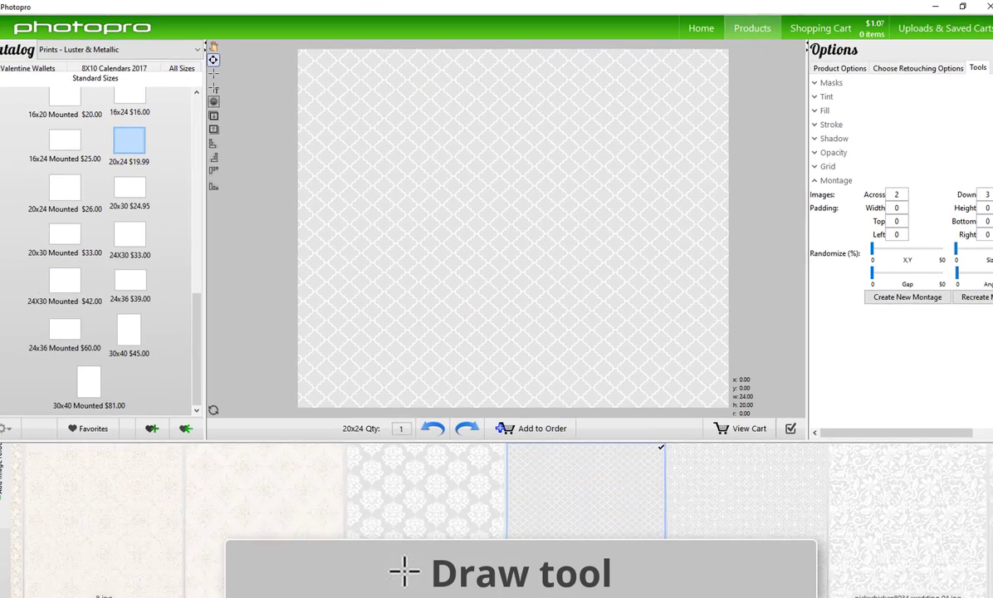
{"action": "left_click_drag", "start_coordinate": [432, 592], "coordinate": [138, 594]}
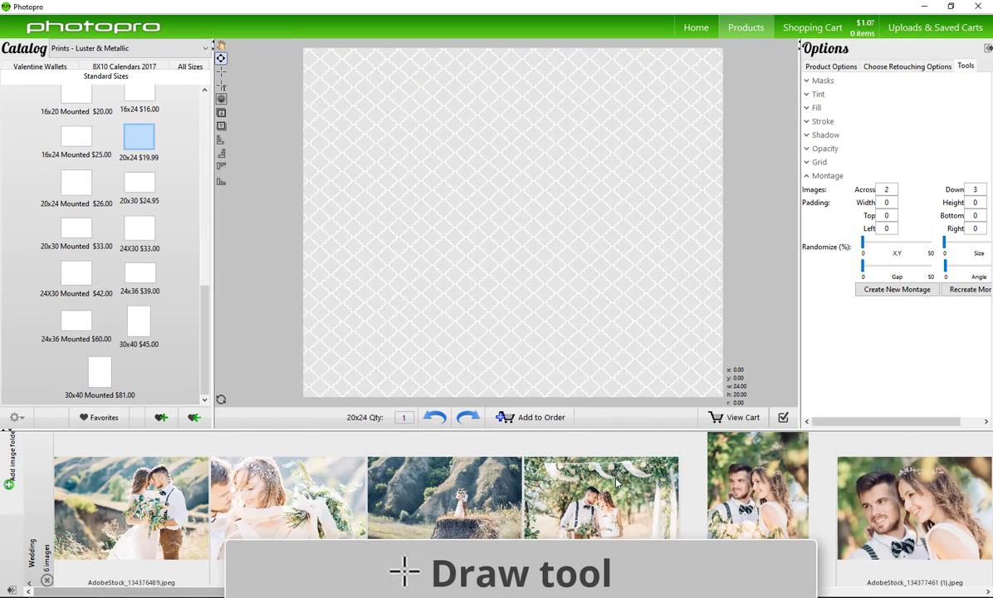
{"action": "left_click_drag", "start_coordinate": [578, 490], "coordinate": [536, 223]}
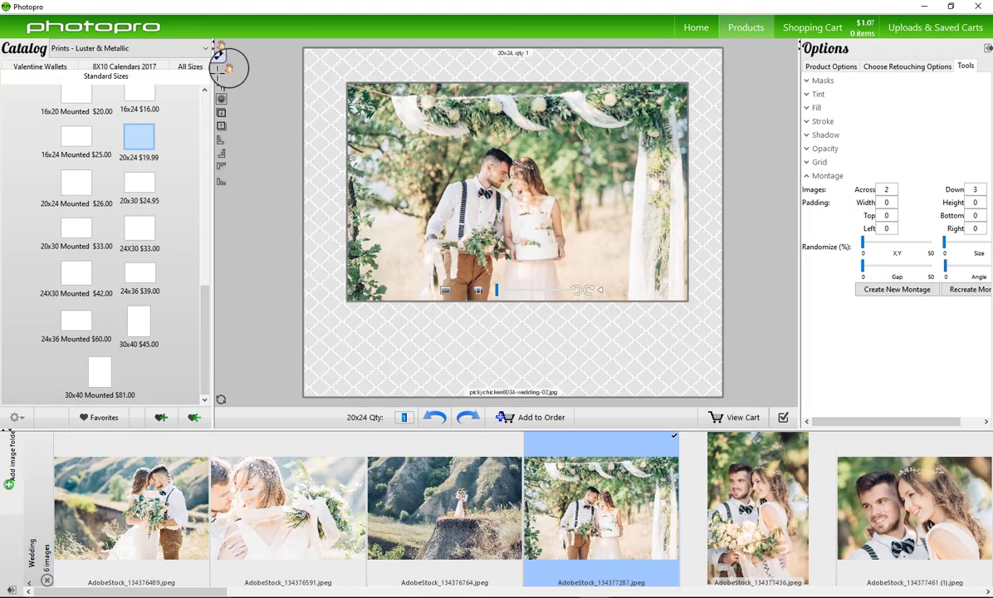
Try rotating and zooming the photo inside its box with the Edit tool, and restore its original fit
{"action": "left_click", "coordinate": [220, 58]}
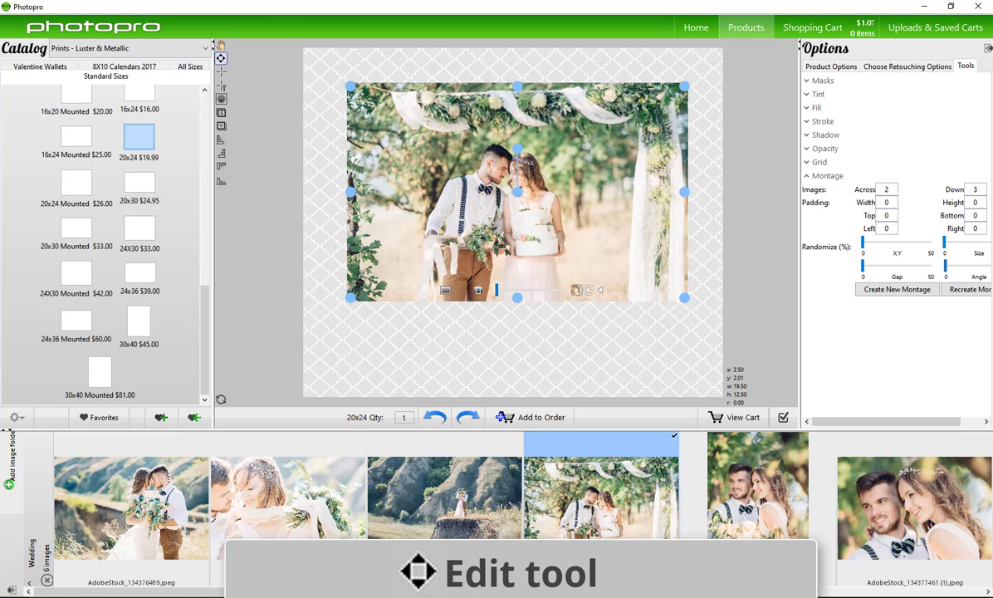
{"action": "left_click", "coordinate": [589, 289]}
{"action": "left_click", "coordinate": [589, 290]}
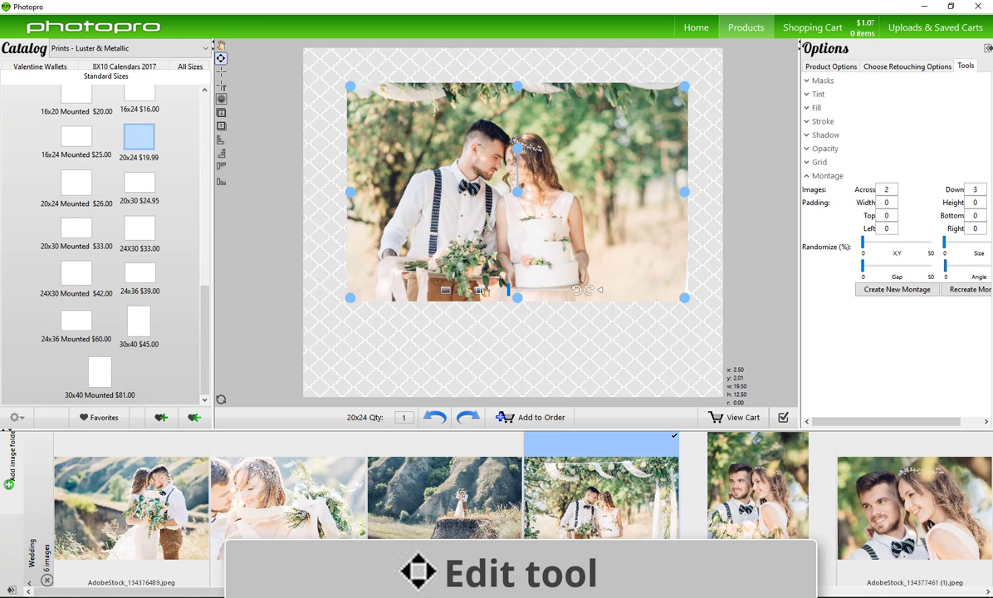
{"action": "left_click_drag", "start_coordinate": [508, 292], "coordinate": [486, 301]}
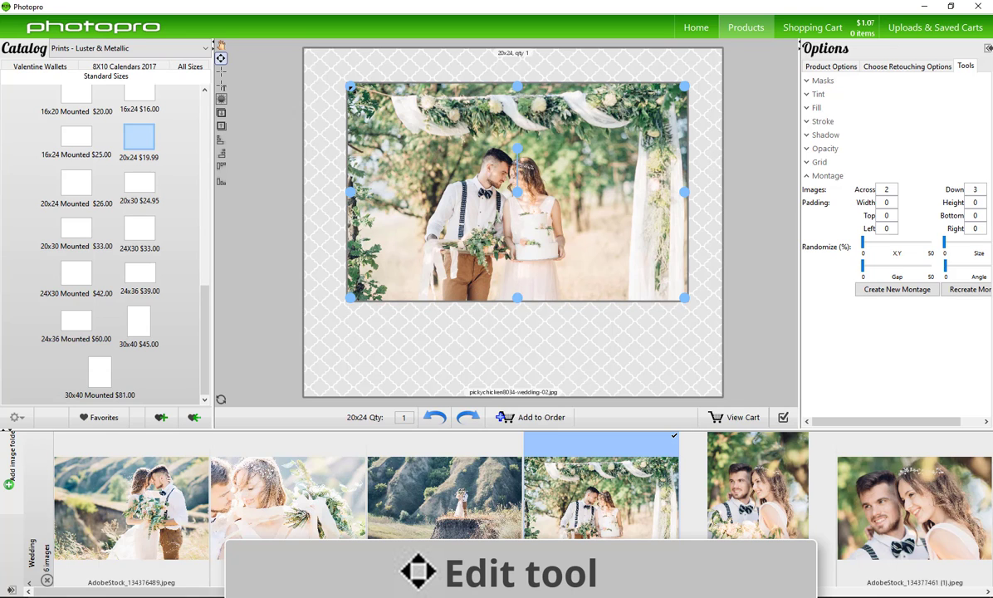
Resize the photo box to about 9.5 wide by 10.5 high and move it to the print's upper-left area
{"action": "left_click_drag", "start_coordinate": [350, 85], "coordinate": [423, 129]}
{"action": "left_click_drag", "start_coordinate": [662, 213], "coordinate": [413, 154]}
{"action": "left_click", "coordinate": [593, 397]}
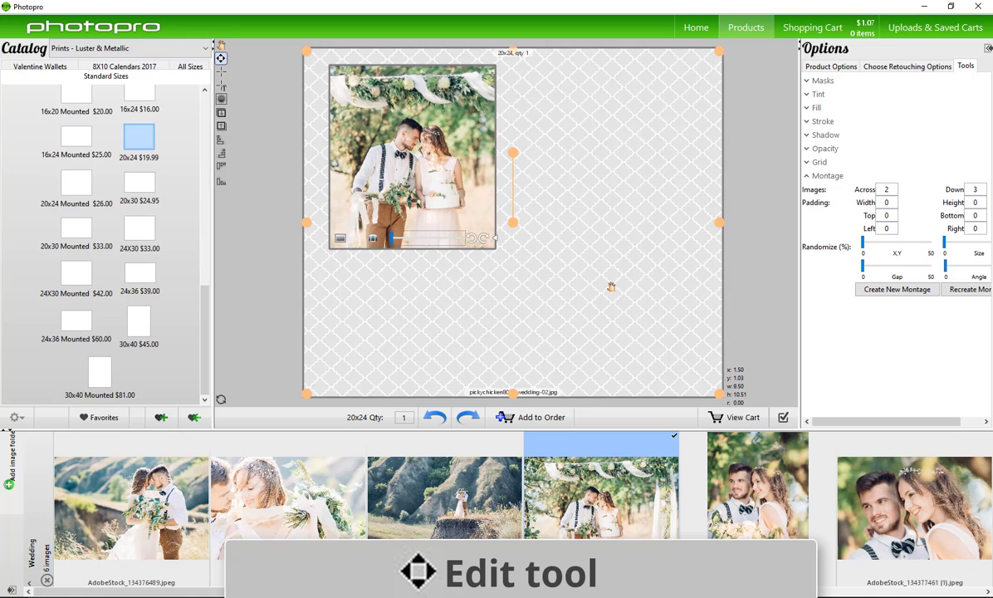
Set both the width and the height of the photo box to 10
{"action": "left_click", "coordinate": [752, 402]}
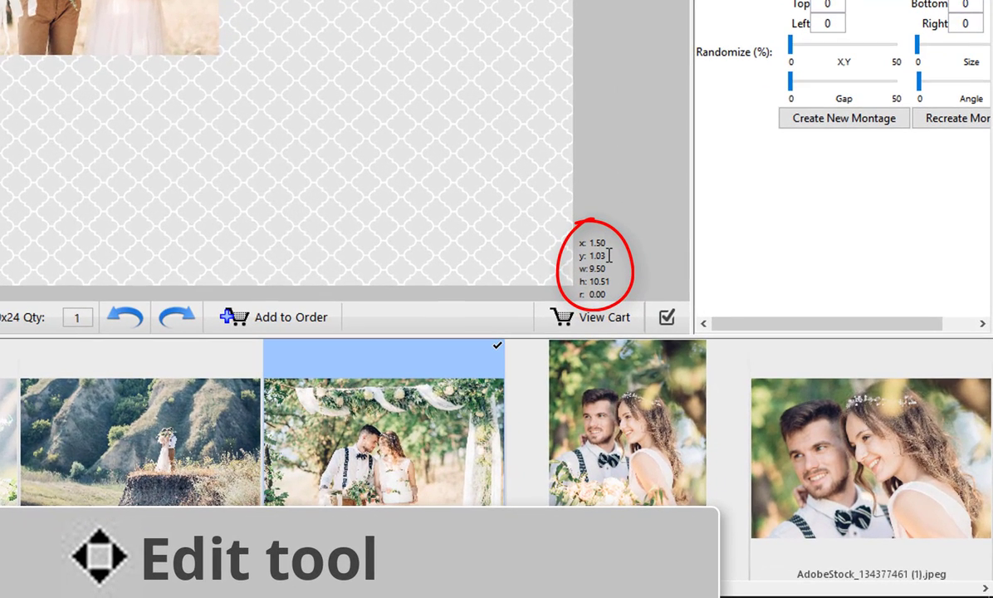
{"action": "double_click", "coordinate": [604, 268]}
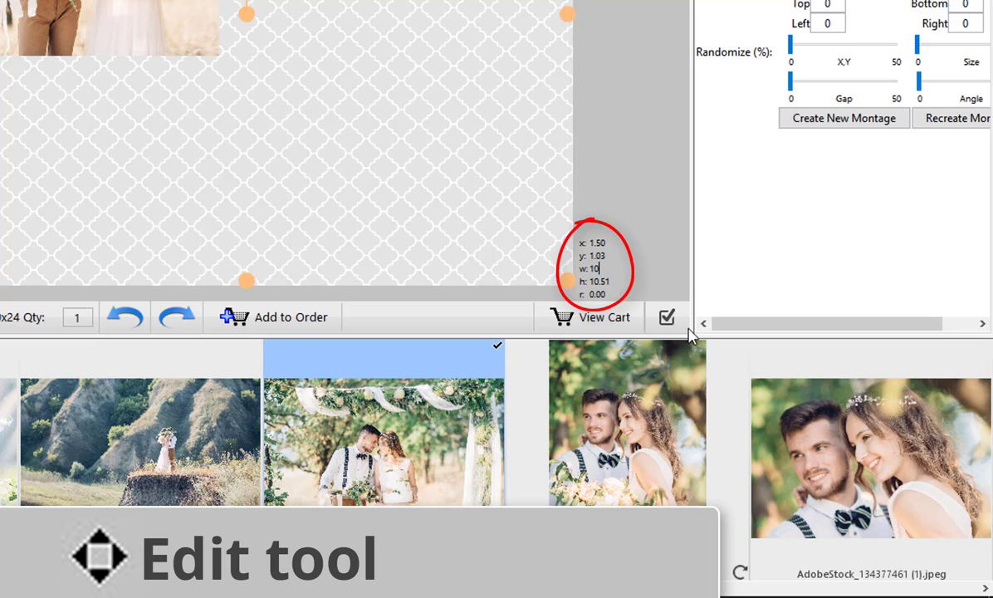
{"action": "double_click", "coordinate": [607, 283]}
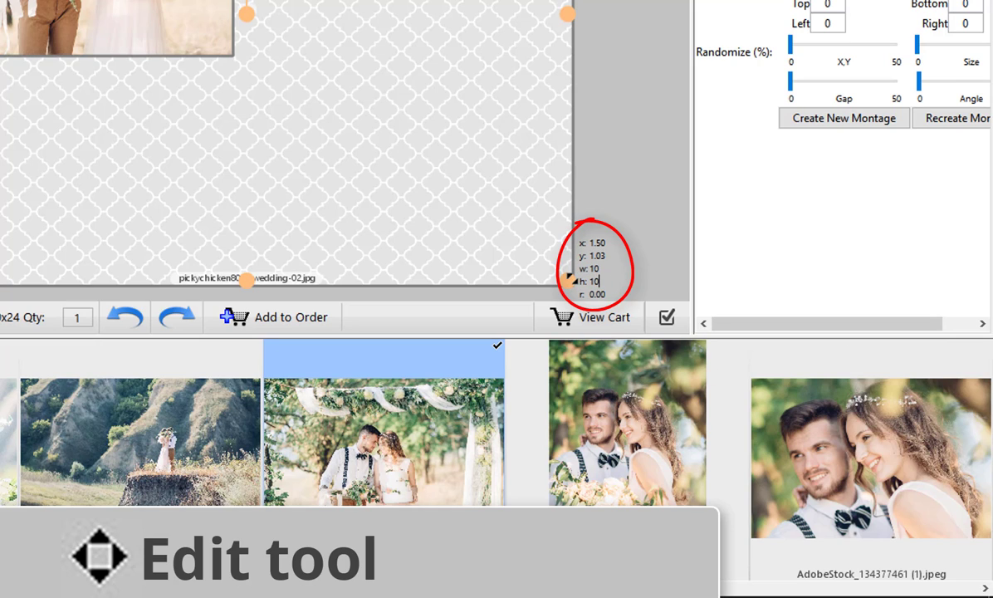
{"action": "key", "text": "Return"}
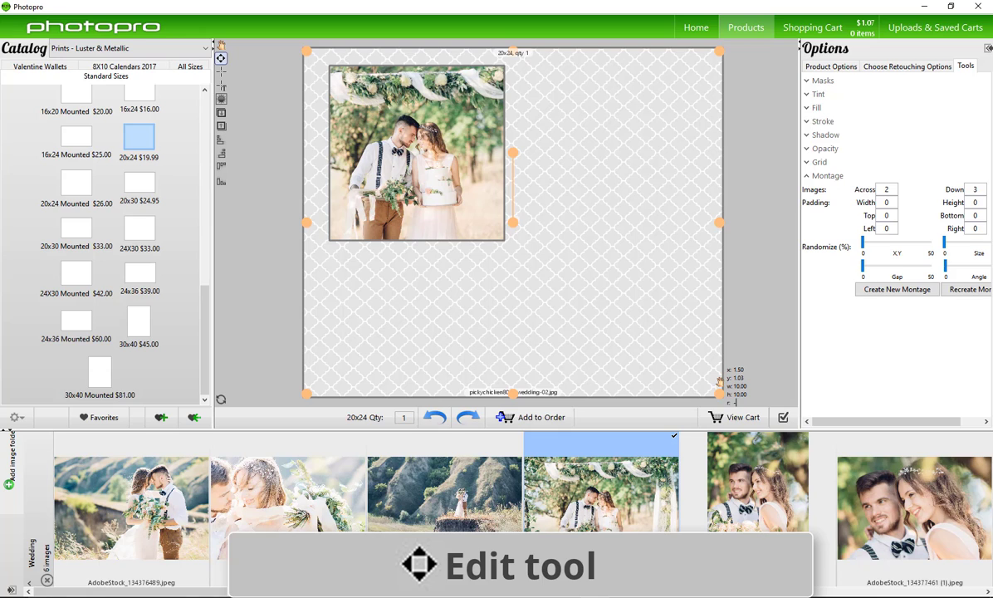
Try tilting the photo box by -2 degrees and in the opposite direction, and reset its rotation to 0
{"action": "type", "text": "-2"}
{"action": "key", "text": "Return"}
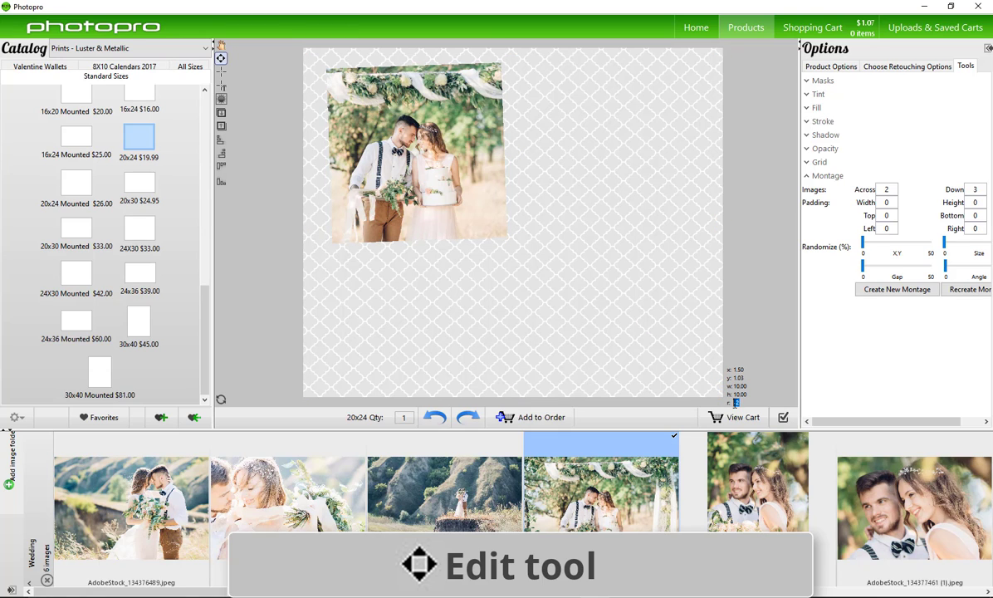
{"action": "scroll", "coordinate": [733, 402], "scroll_direction": "up", "scroll_amount": 7}
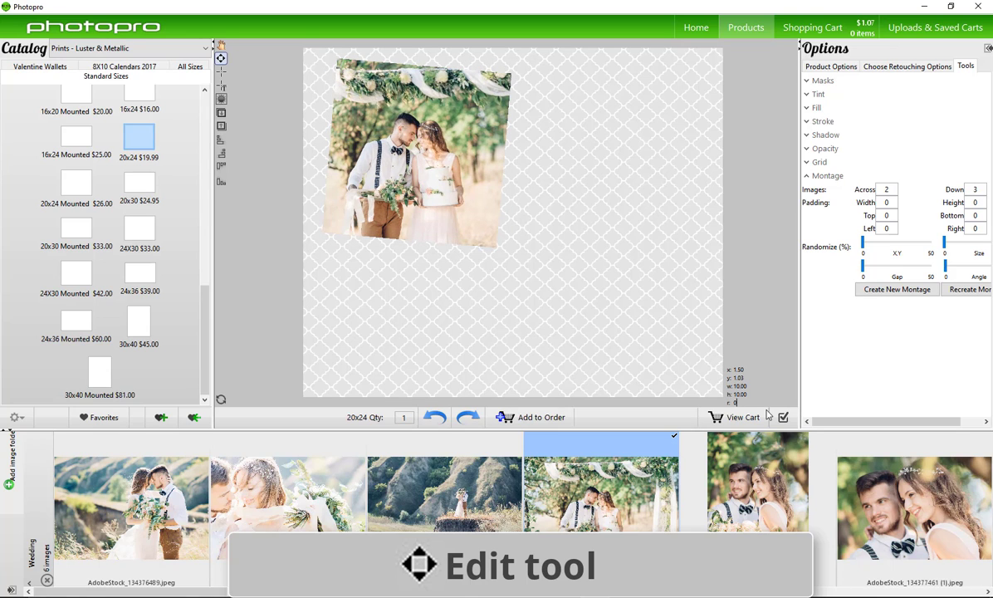
{"action": "key", "text": "Return"}
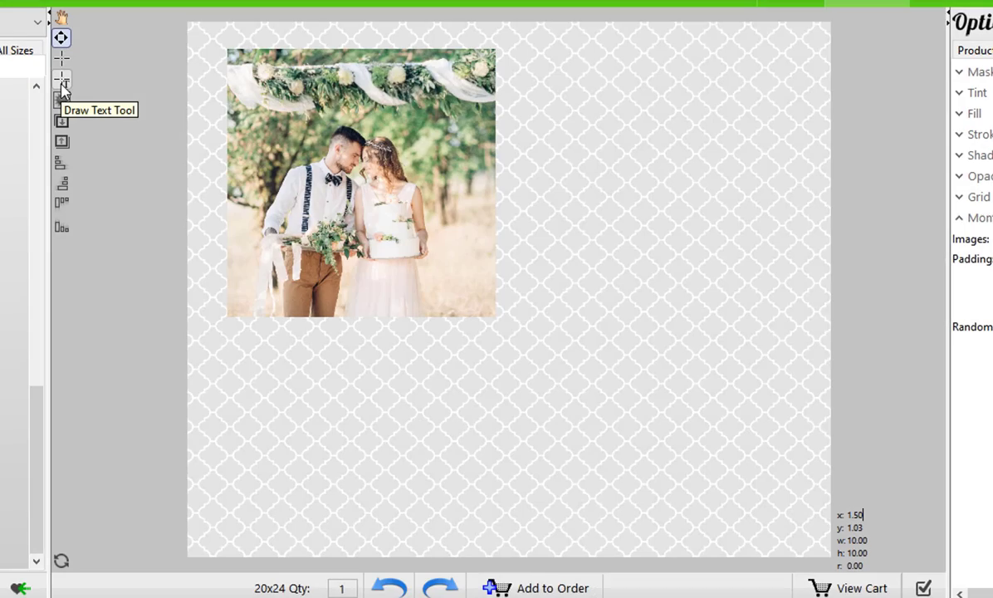
Draw a text box about 10 wide by 3.5 high below the photo and enter "Your text goes here"
{"action": "left_click", "coordinate": [63, 83]}
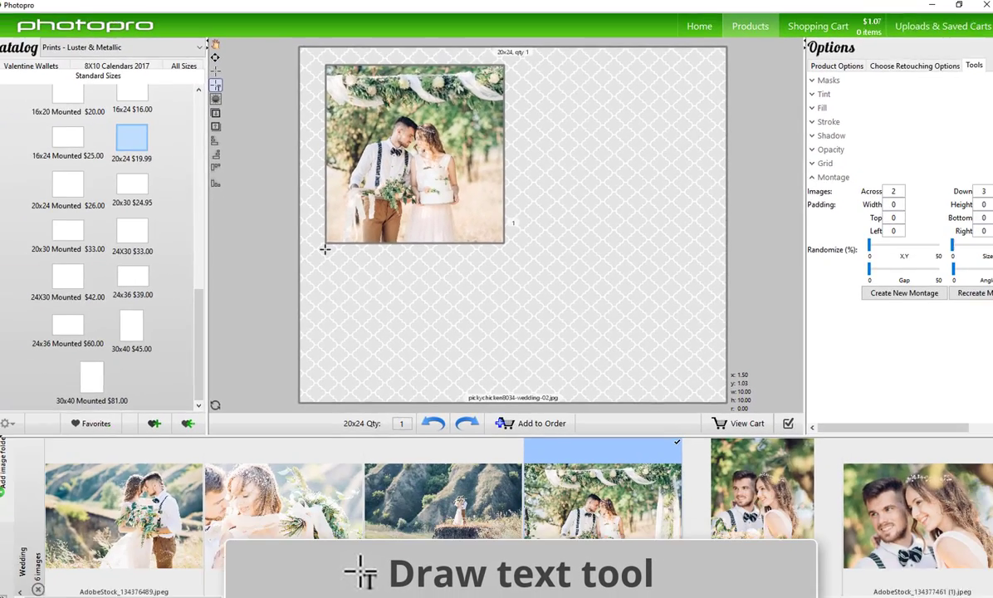
{"action": "left_click_drag", "start_coordinate": [324, 248], "coordinate": [501, 312]}
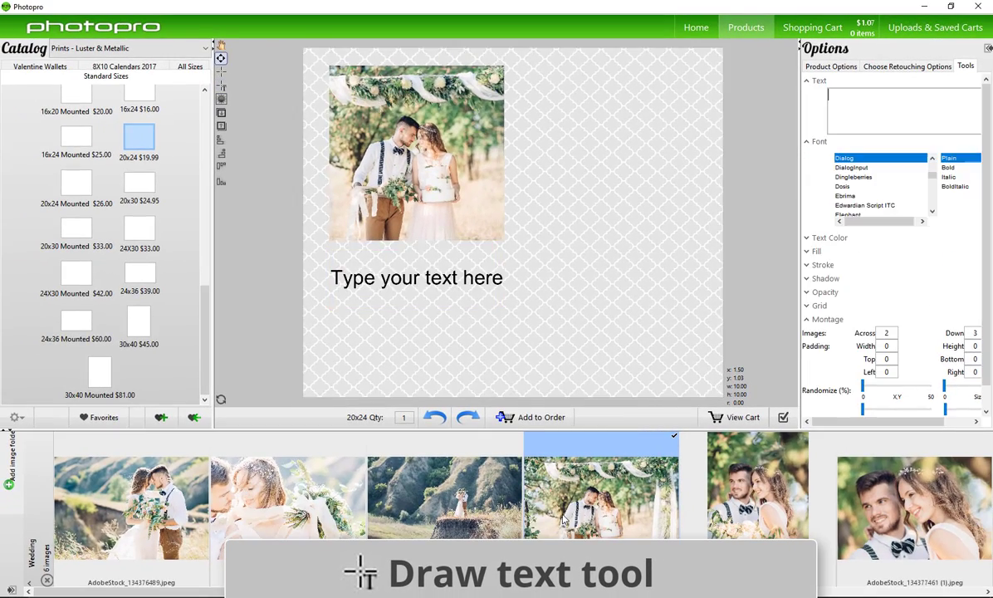
{"action": "type", "text": "Your text goes here"}
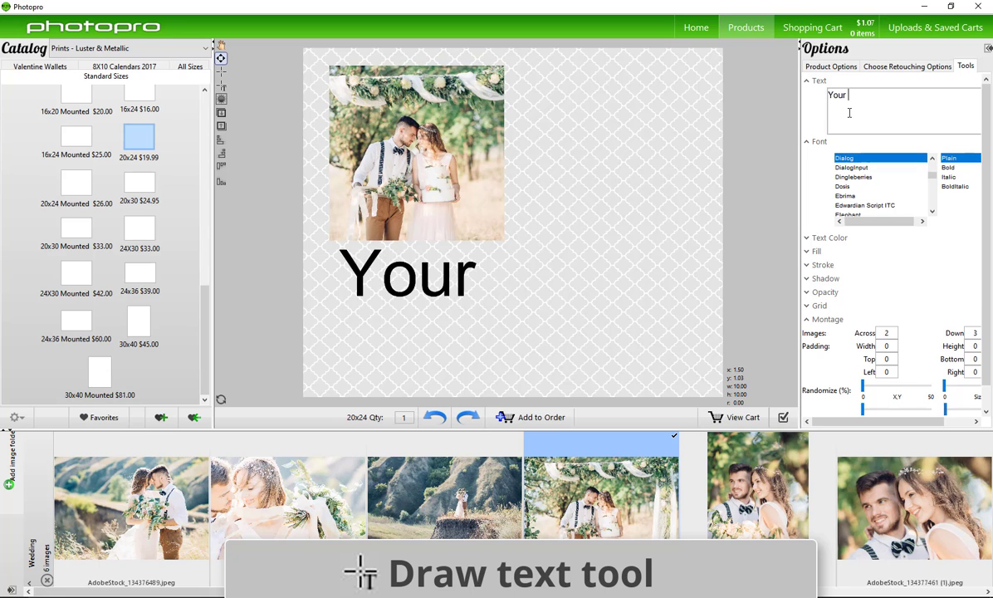
Set the text's font to Edwardian Script ITC and its color to green
{"action": "left_click", "coordinate": [863, 205]}
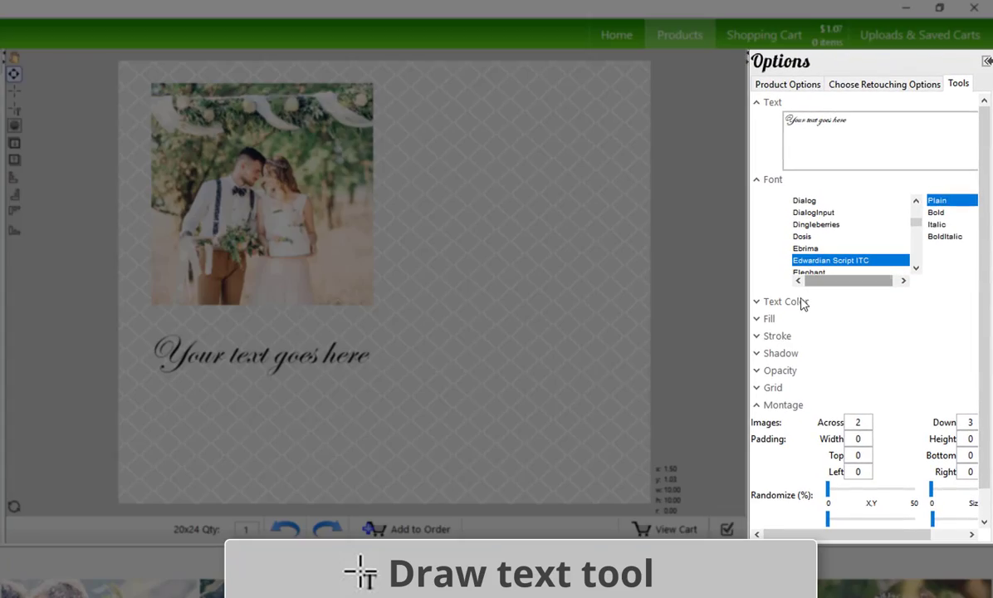
{"action": "left_click", "coordinate": [785, 302]}
{"action": "left_click", "coordinate": [825, 339]}
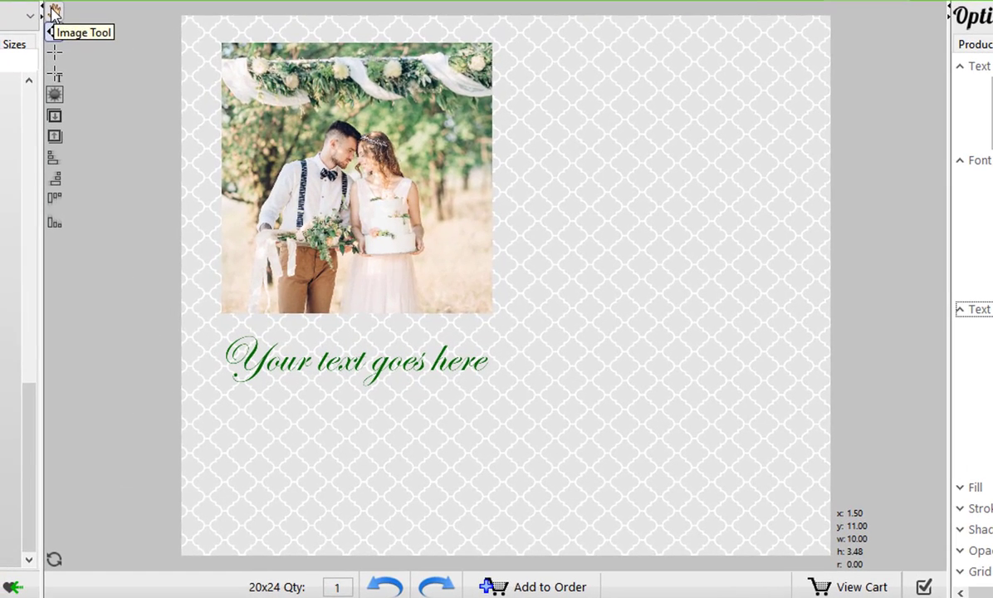
Shift the wedding photo slightly sideways inside its box with the Image Tool
{"action": "left_click", "coordinate": [15, 56]}
{"action": "left_click_drag", "start_coordinate": [410, 189], "coordinate": [275, 187]}
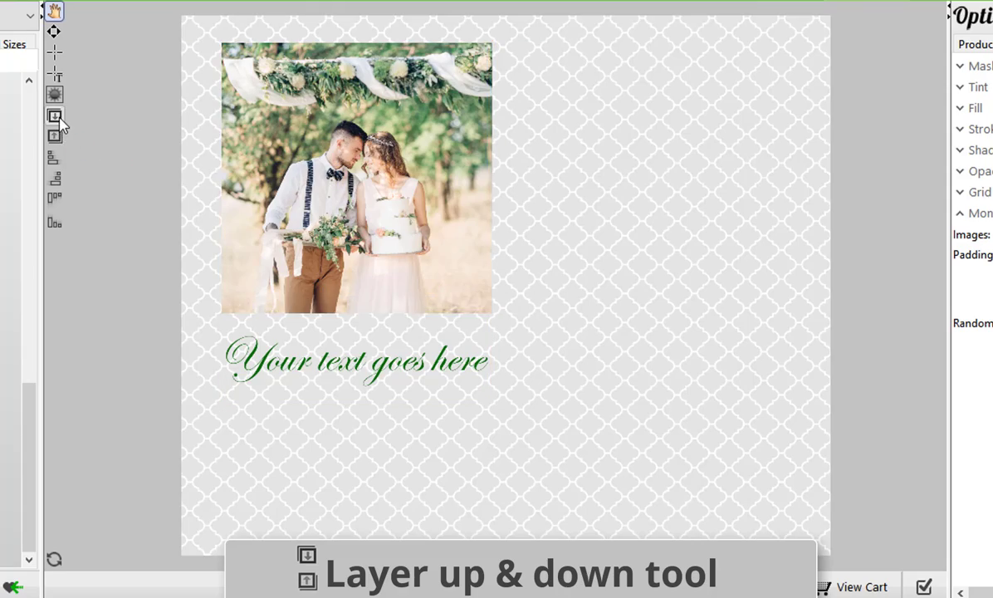
{"action": "left_click", "coordinate": [59, 122]}
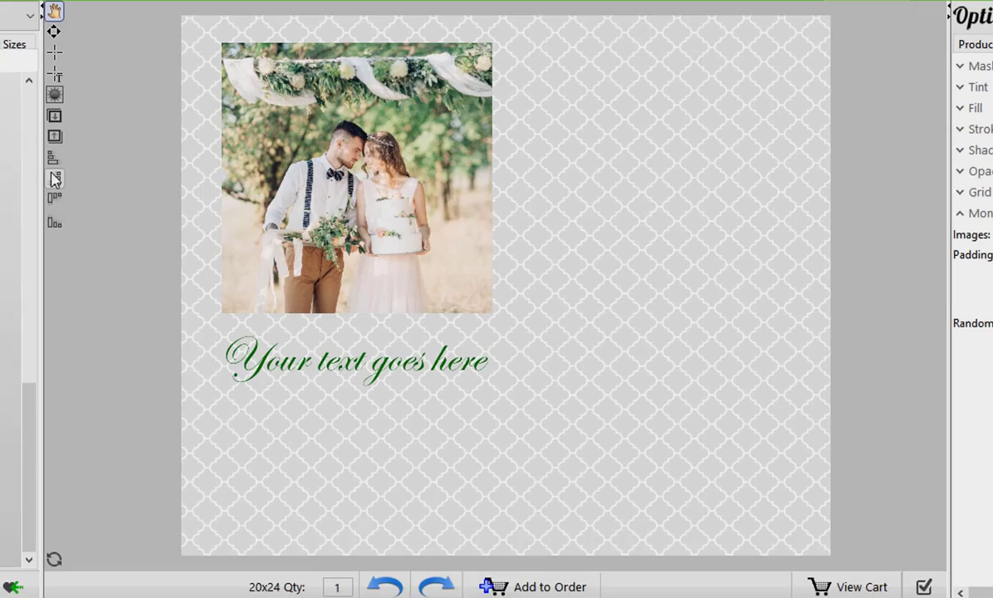
Move the text box from below the photo to the empty area beside it, at about x 12.5, y 2.5
{"action": "left_click", "coordinate": [296, 373]}
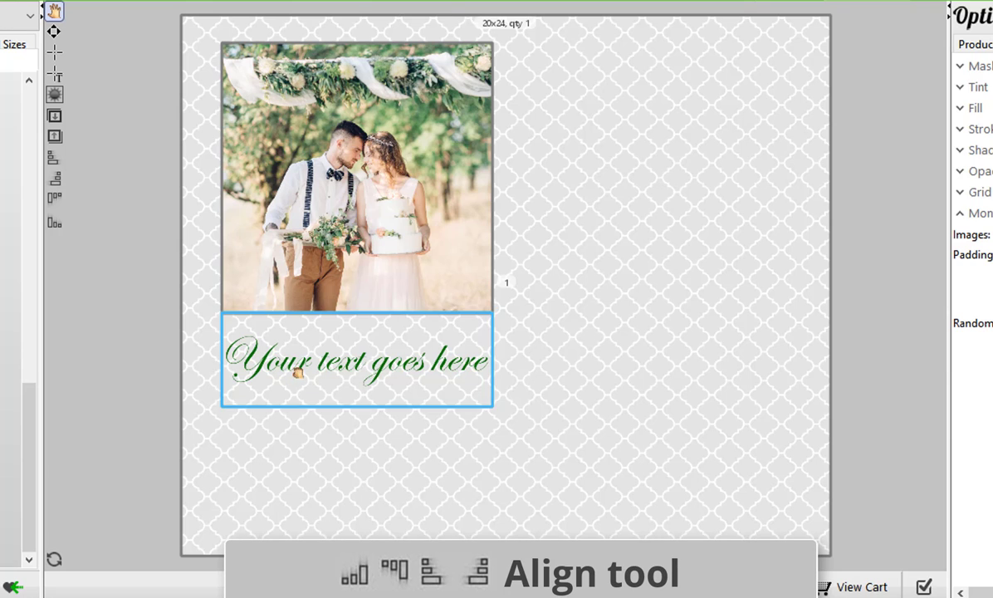
{"action": "left_click", "coordinate": [367, 180], "text": "shift"}
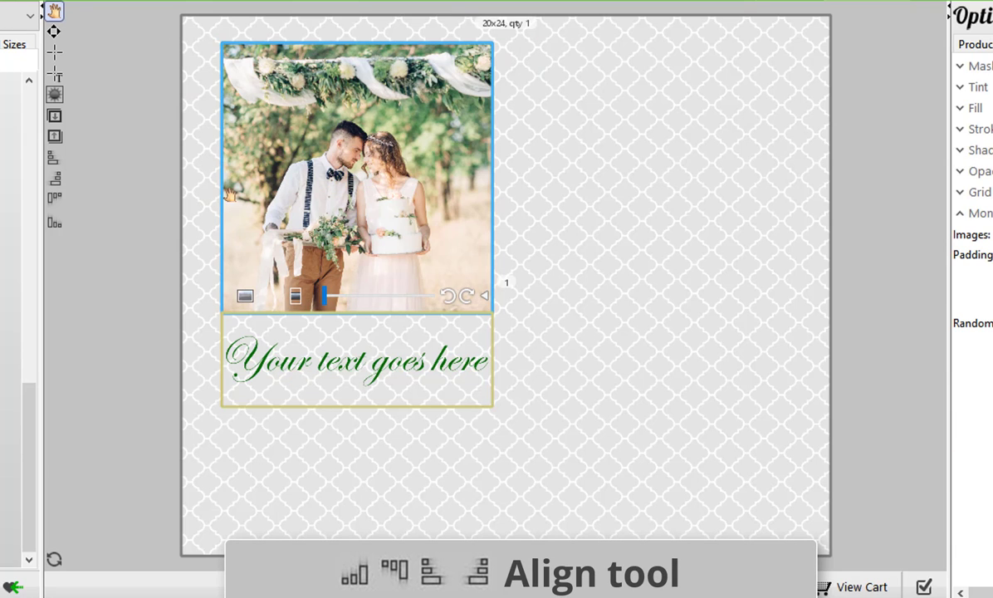
{"action": "left_click", "coordinate": [57, 32]}
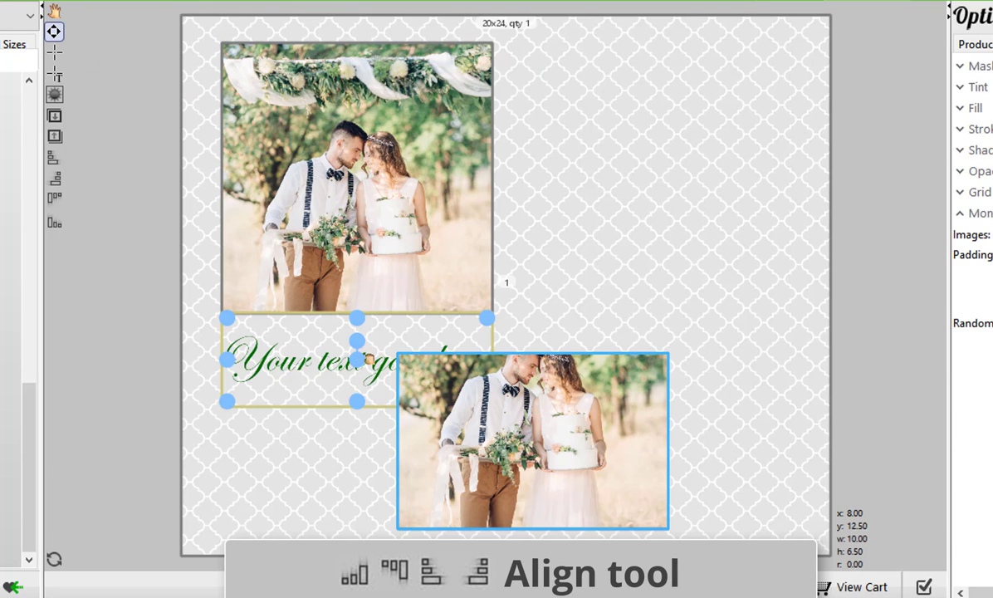
{"action": "left_click_drag", "start_coordinate": [366, 359], "coordinate": [664, 114]}
Select the two photo boxes and align their left edges
{"action": "left_click", "coordinate": [497, 419]}
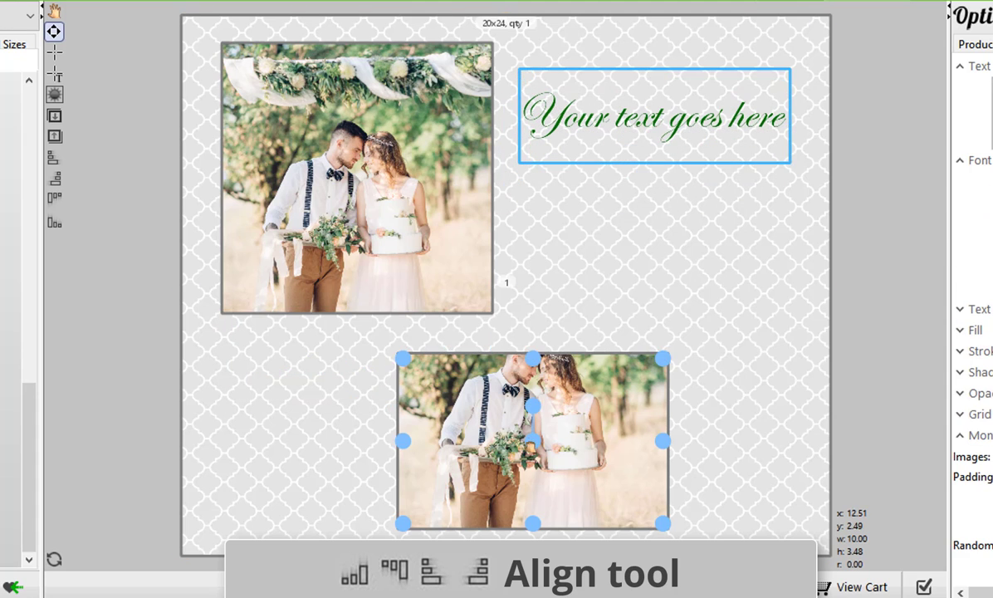
{"action": "left_click", "coordinate": [299, 109]}
{"action": "left_click", "coordinate": [350, 182], "text": "shift"}
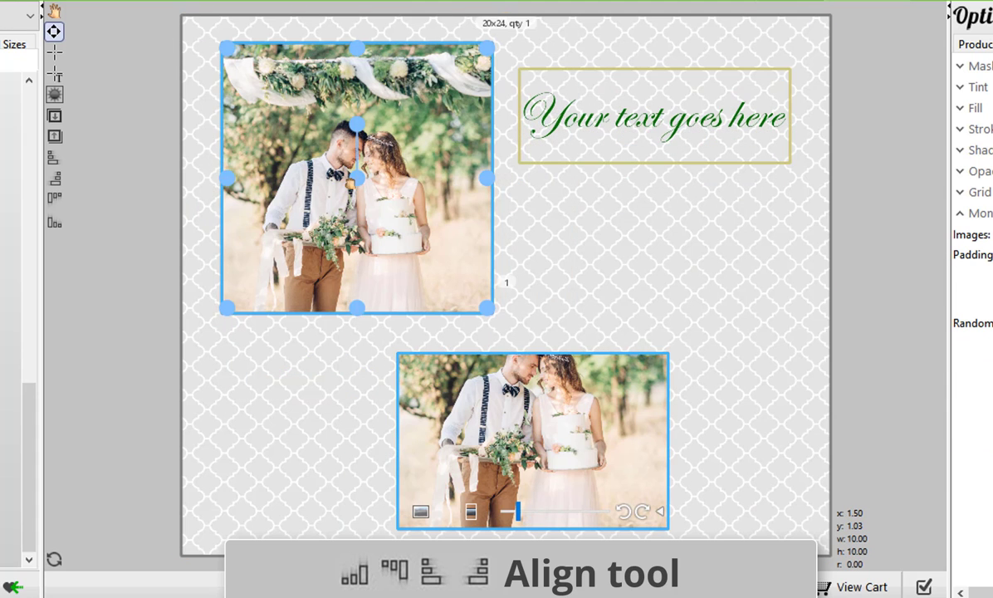
{"action": "left_click", "coordinate": [54, 158]}
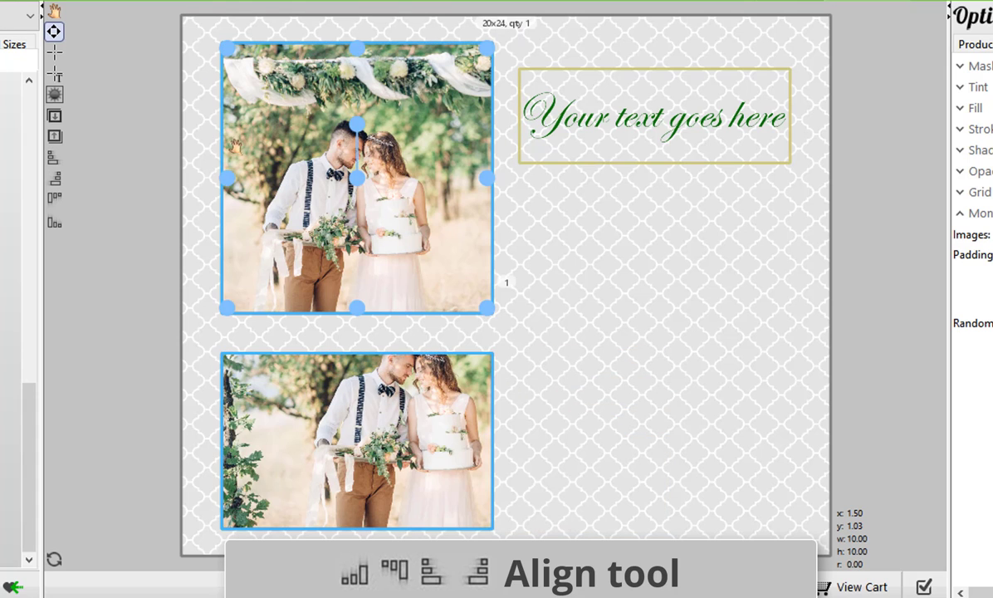
{"action": "left_click", "coordinate": [55, 199]}
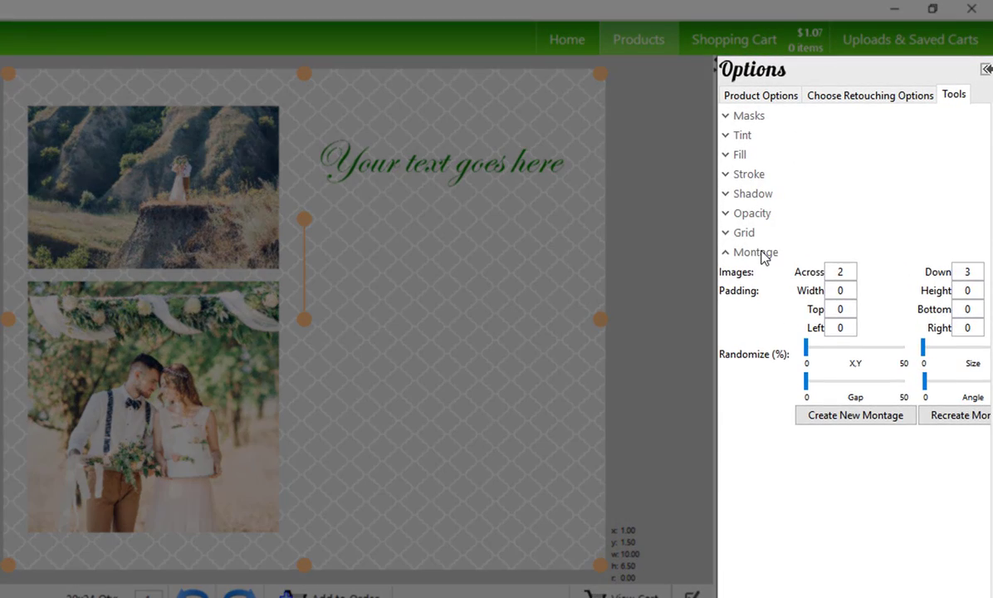
Show the layout grid, try a spacing of 0.25 and set the spacing back to 0.5
{"action": "left_click", "coordinate": [764, 254]}
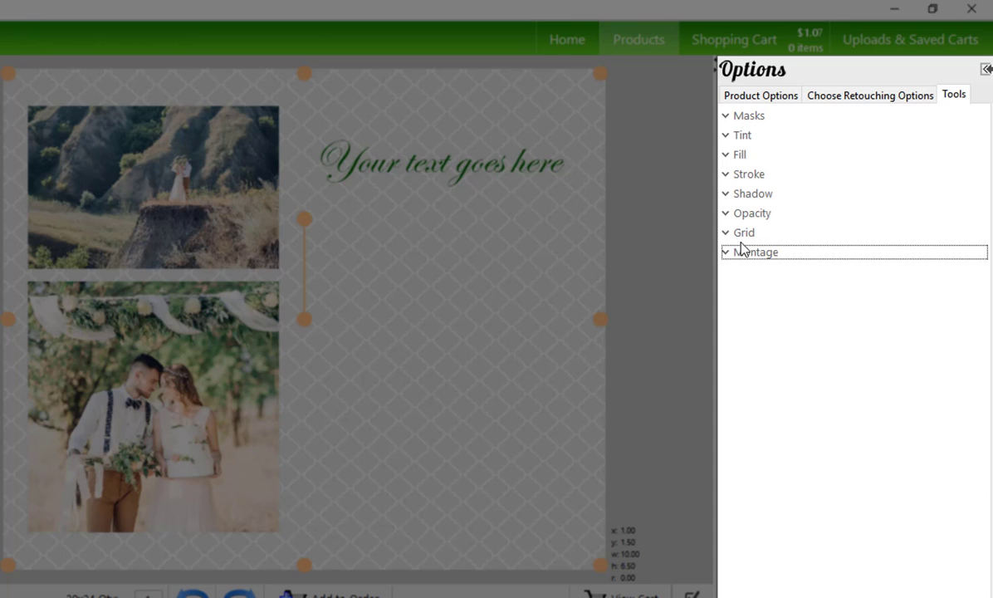
{"action": "left_click", "coordinate": [744, 235]}
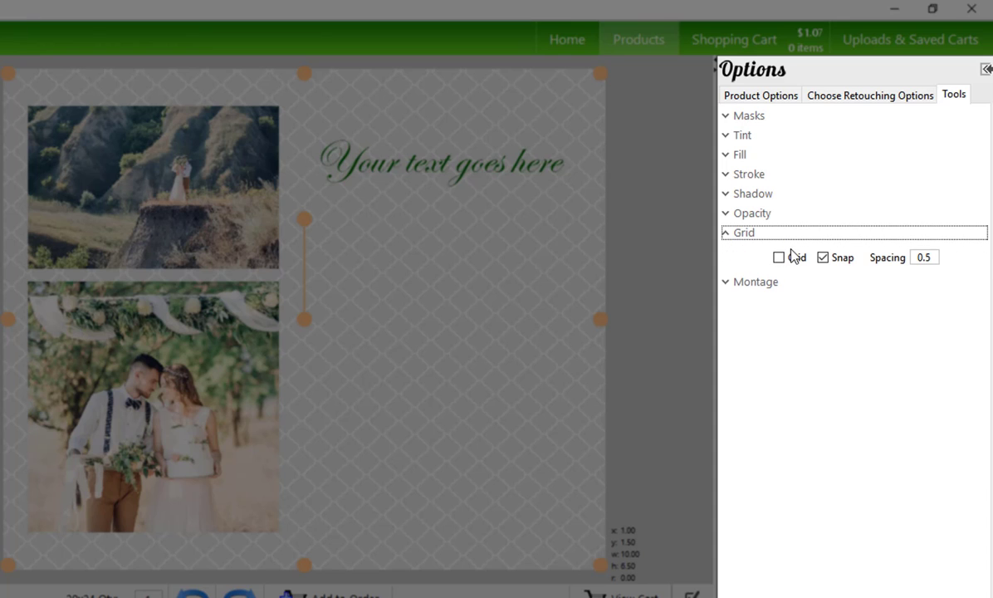
{"action": "left_click", "coordinate": [779, 258]}
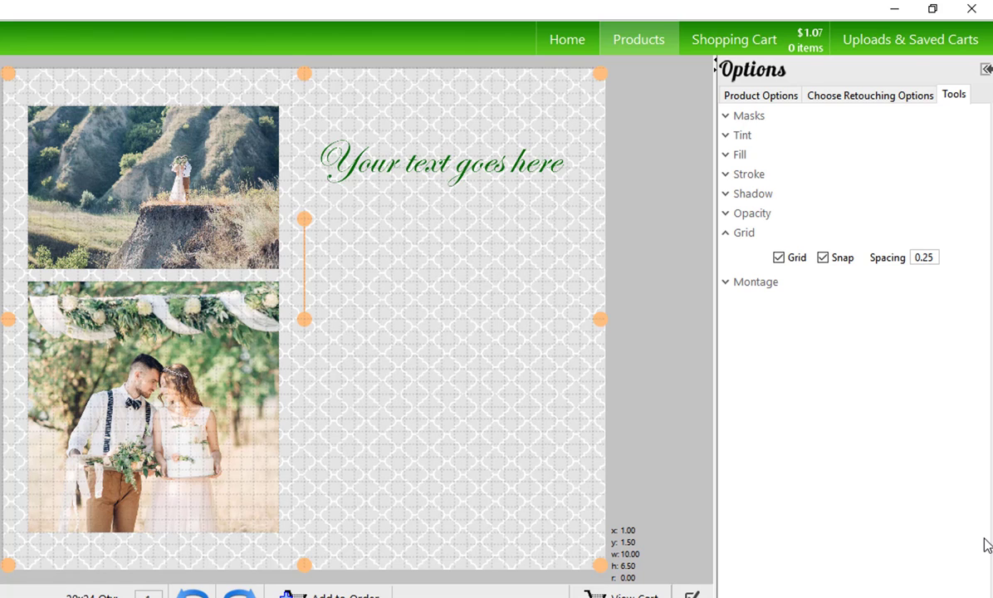
{"action": "key", "text": "Return"}
{"action": "key", "text": "BackSpace"}
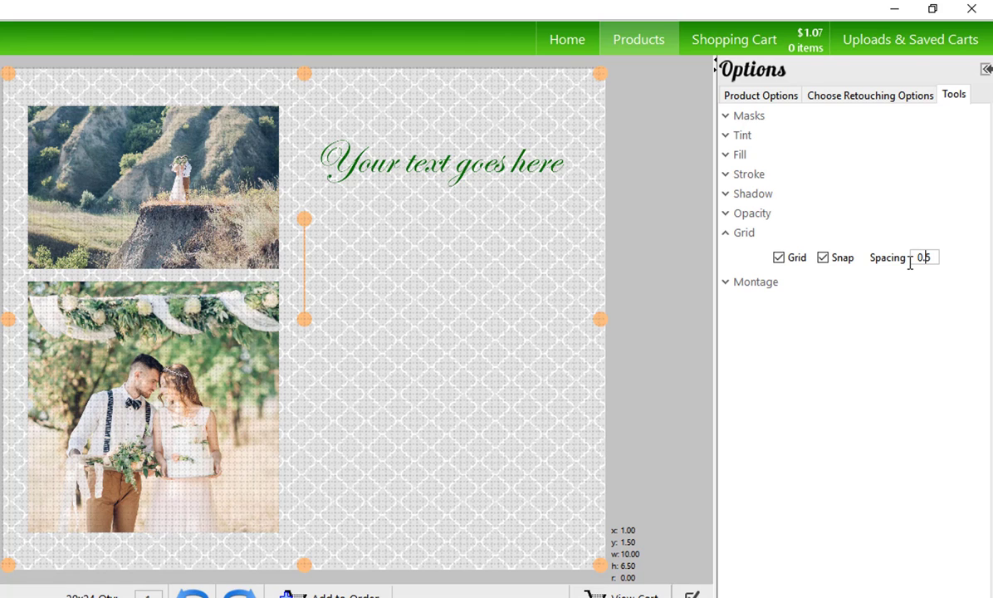
{"action": "key", "text": "Return"}
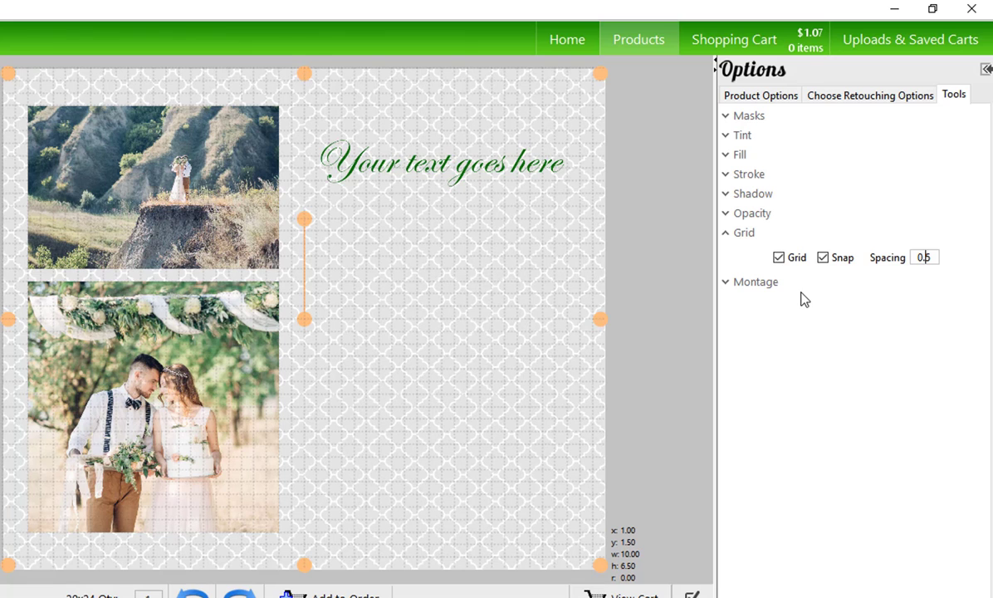
Check both photo boxes against the grid and hide the grid
{"action": "mouse_move", "coordinate": [154, 187]}
{"action": "left_mouse_down"}
{"action": "mouse_move", "coordinate": [191, 187]}
{"action": "mouse_move", "coordinate": [154, 187]}
{"action": "left_mouse_up"}
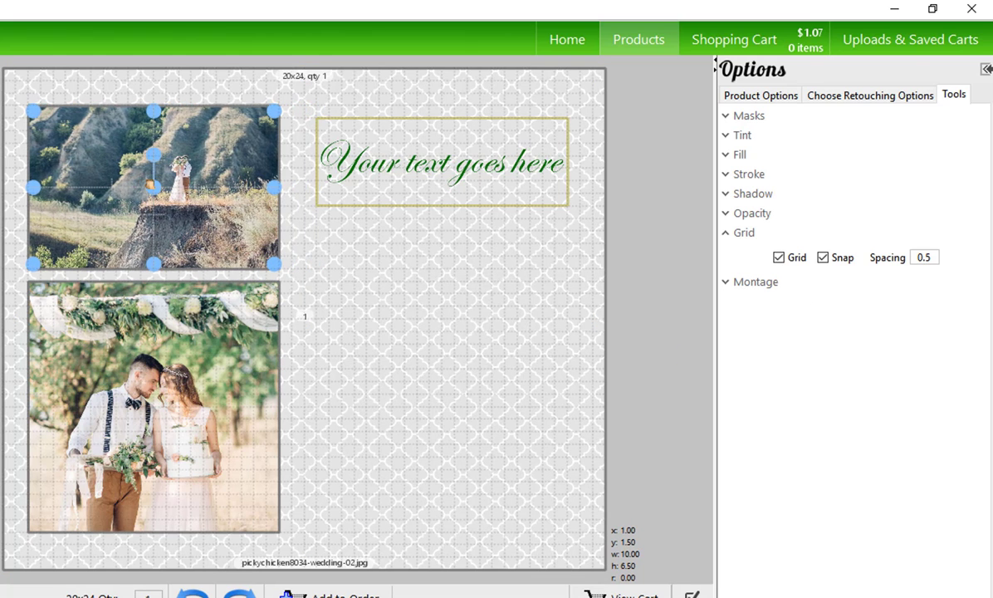
{"action": "left_click", "coordinate": [150, 386]}
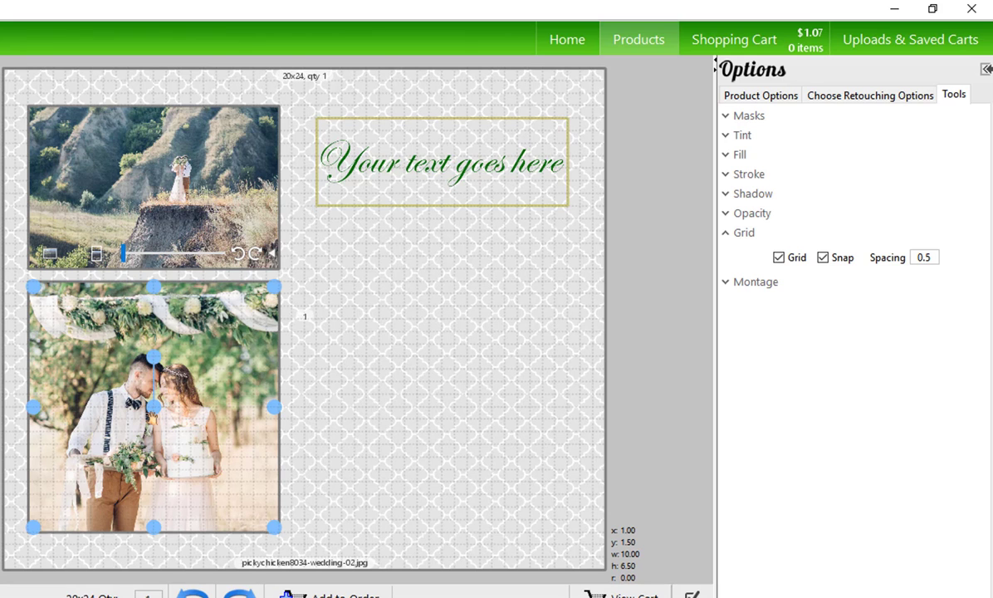
{"action": "left_click", "coordinate": [789, 260]}
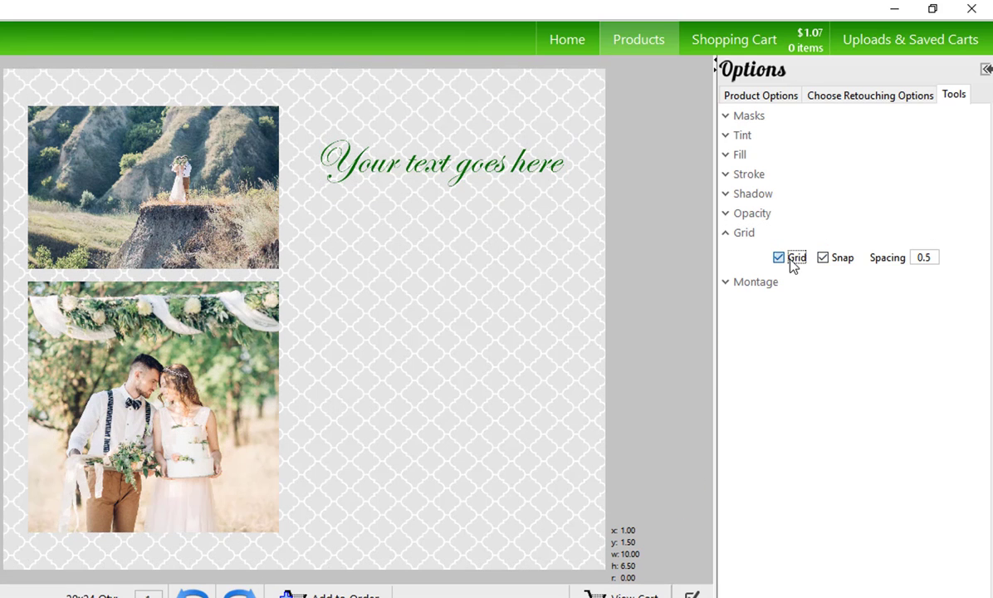
{"action": "left_click", "coordinate": [754, 237]}
Try round, framed and rough-edged masks on the upper photo, and remove the mask
{"action": "left_click", "coordinate": [743, 116]}
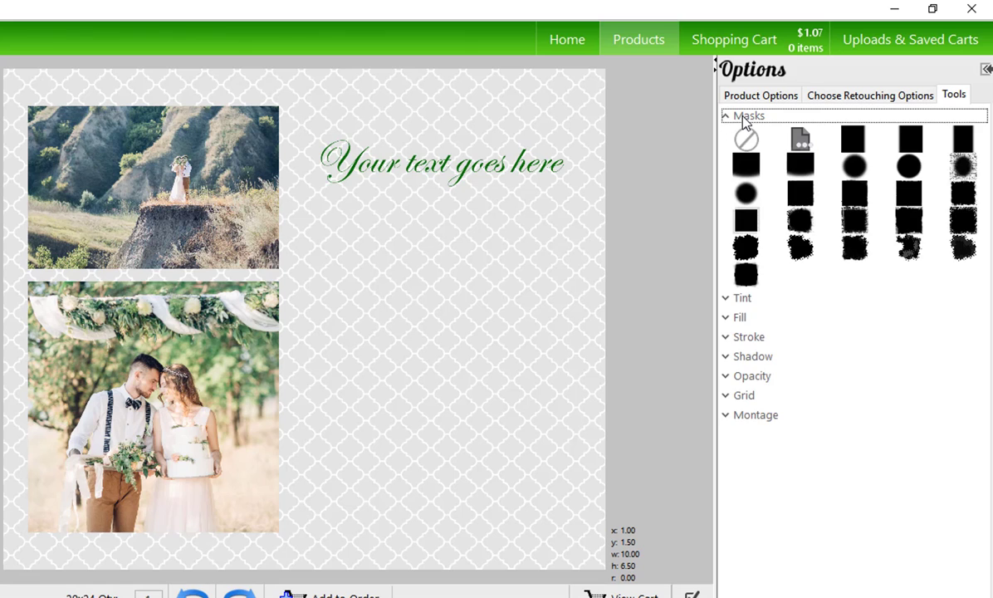
{"action": "left_click", "coordinate": [144, 175]}
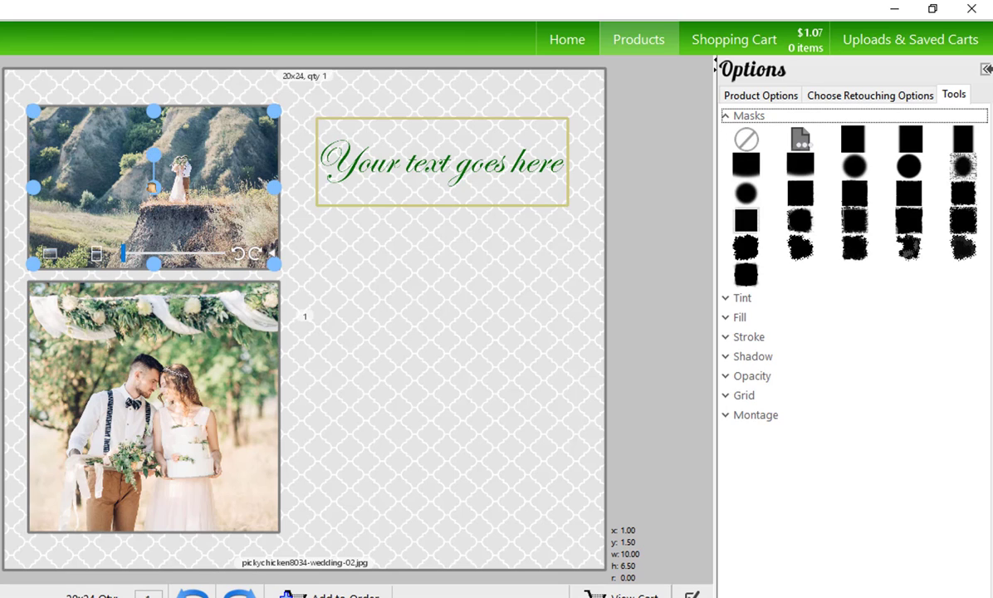
{"action": "left_click", "coordinate": [856, 167]}
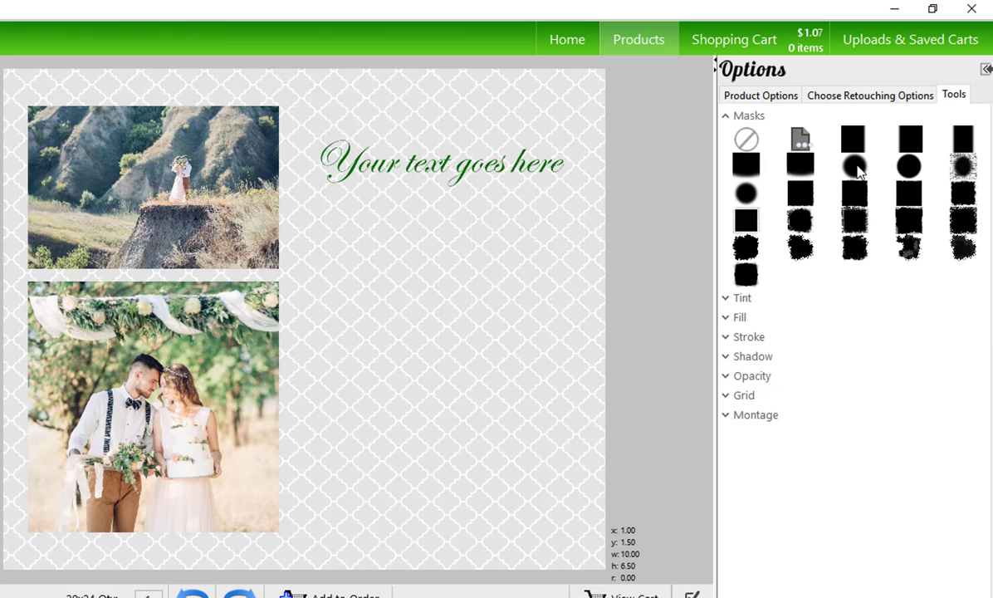
{"action": "left_click", "coordinate": [746, 220]}
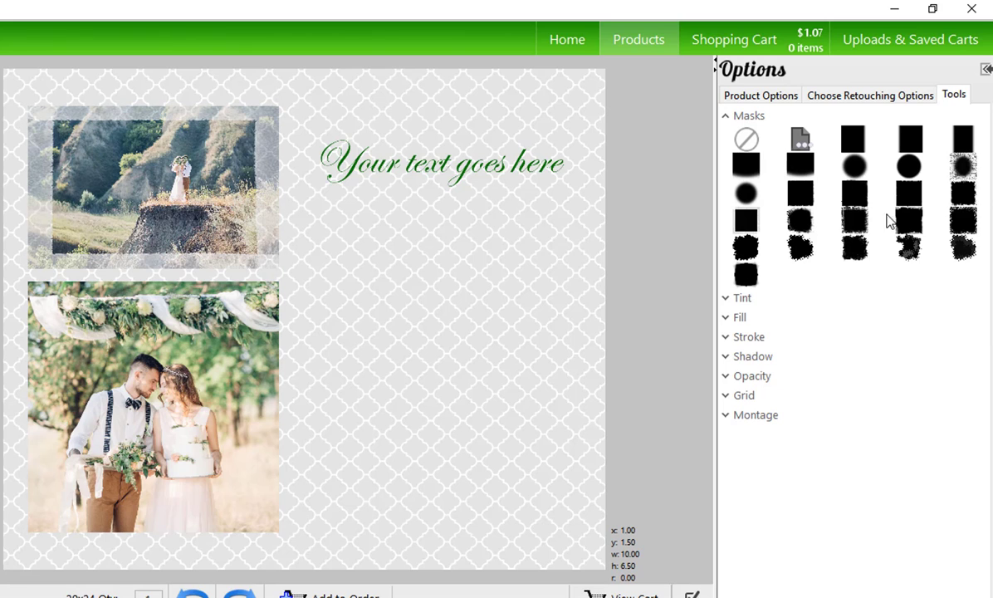
{"action": "left_click", "coordinate": [911, 193]}
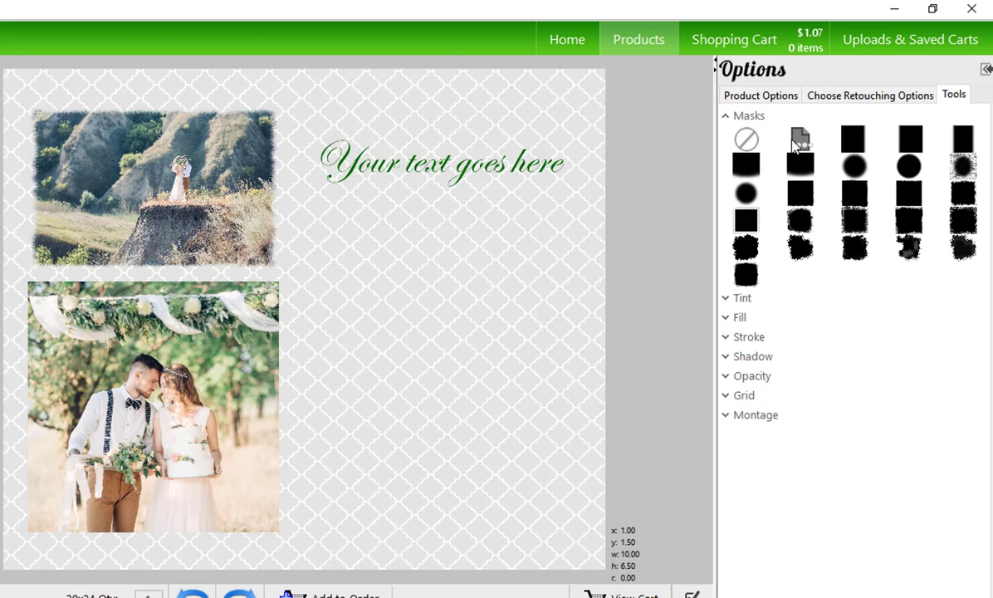
{"action": "left_click", "coordinate": [745, 275]}
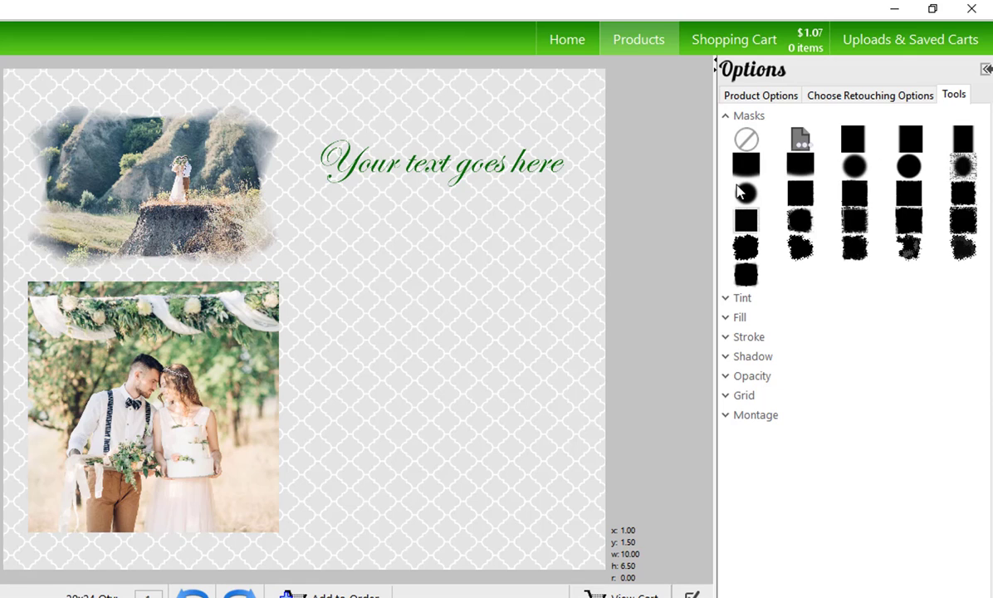
{"action": "left_click", "coordinate": [746, 136]}
{"action": "left_click", "coordinate": [748, 117]}
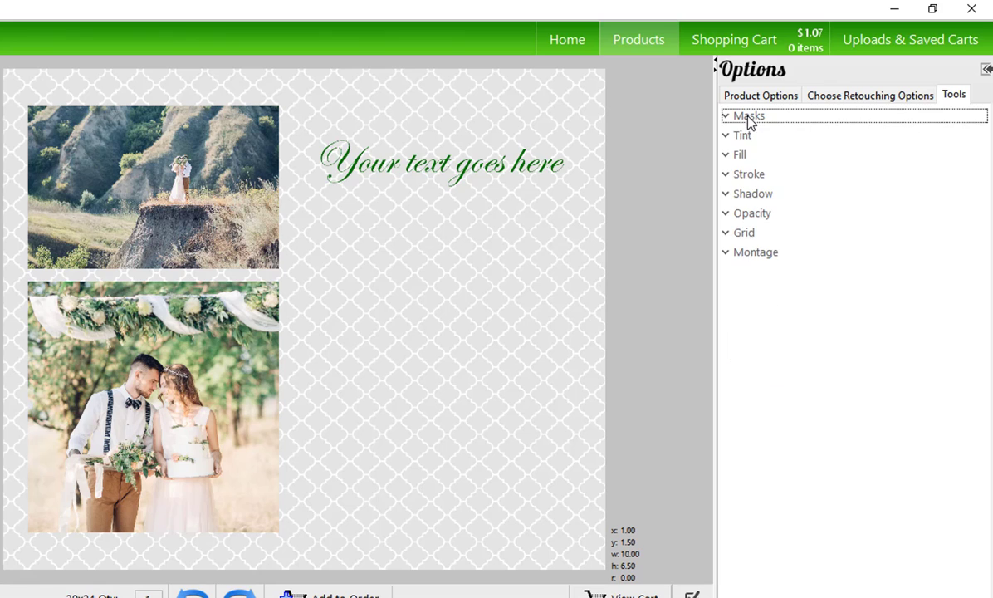
Try the Black & White tint on the upper photo and reset it to No Tint
{"action": "left_click", "coordinate": [745, 137]}
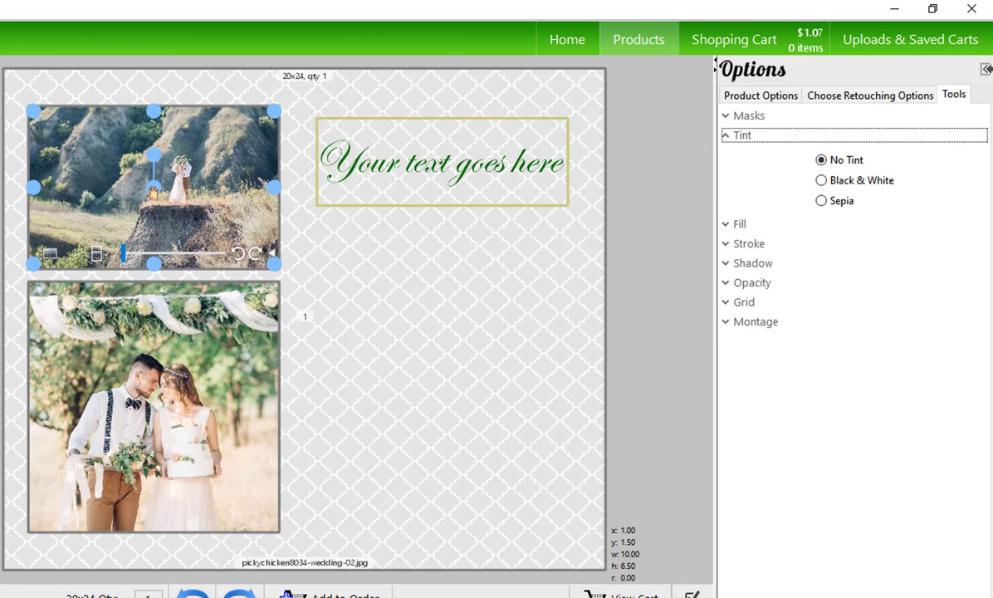
{"action": "left_click", "coordinate": [849, 190]}
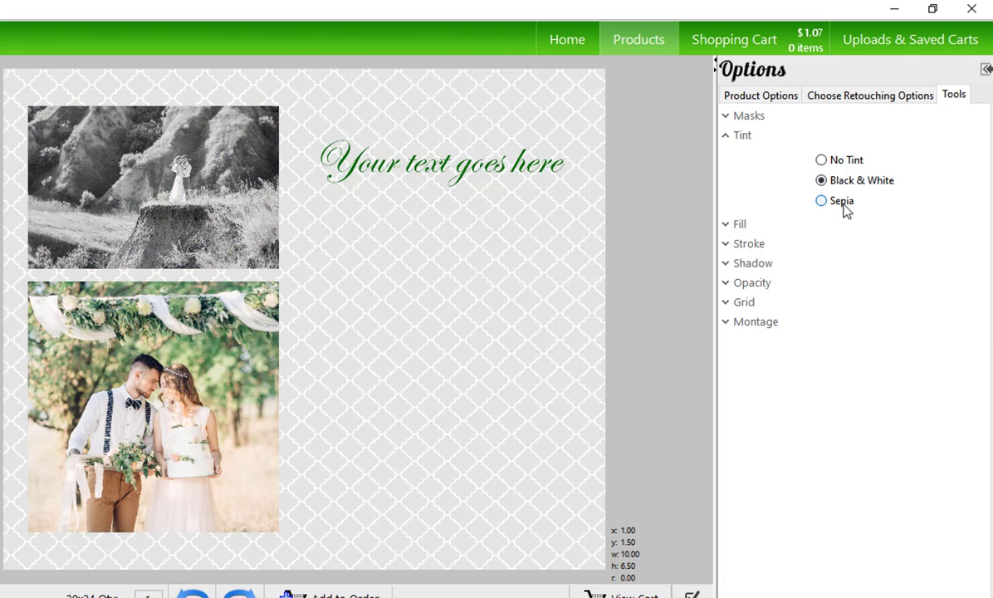
{"action": "left_click", "coordinate": [833, 165]}
{"action": "left_click", "coordinate": [737, 135]}
Enable the fill of the upper photo box and set its color to white
{"action": "left_click", "coordinate": [740, 158]}
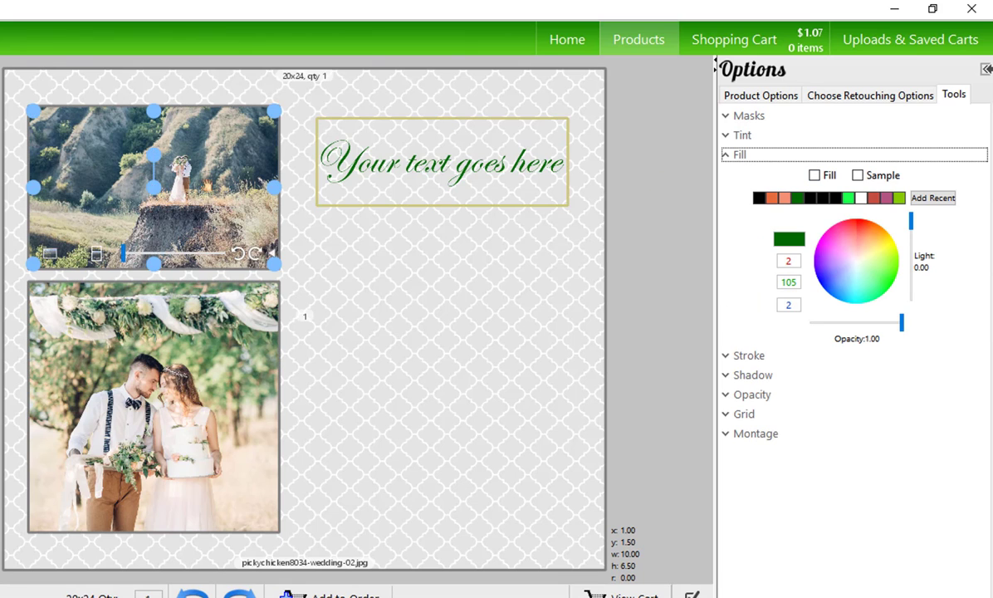
{"action": "left_click", "coordinate": [817, 178]}
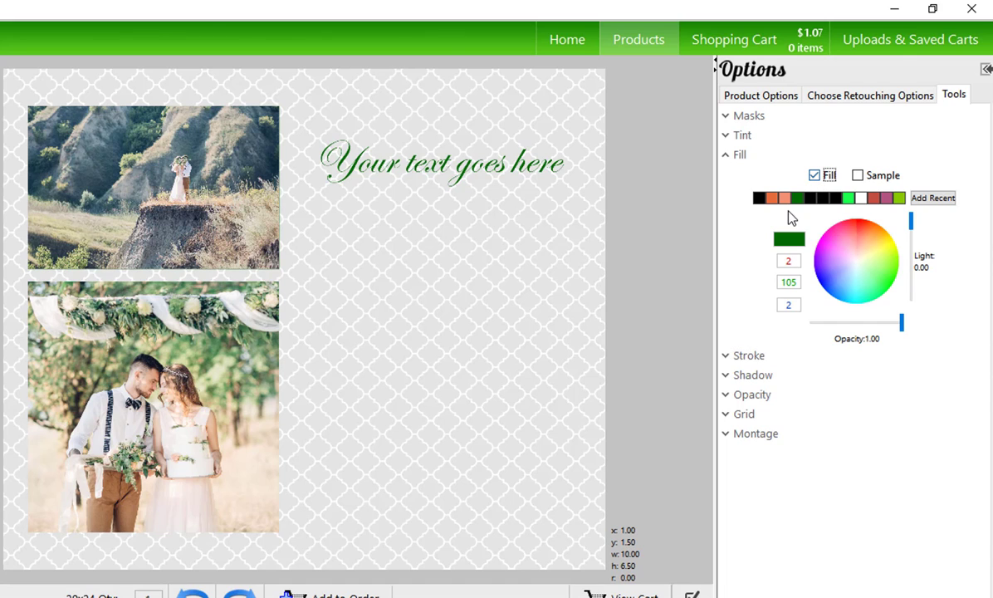
{"action": "left_click", "coordinate": [862, 198]}
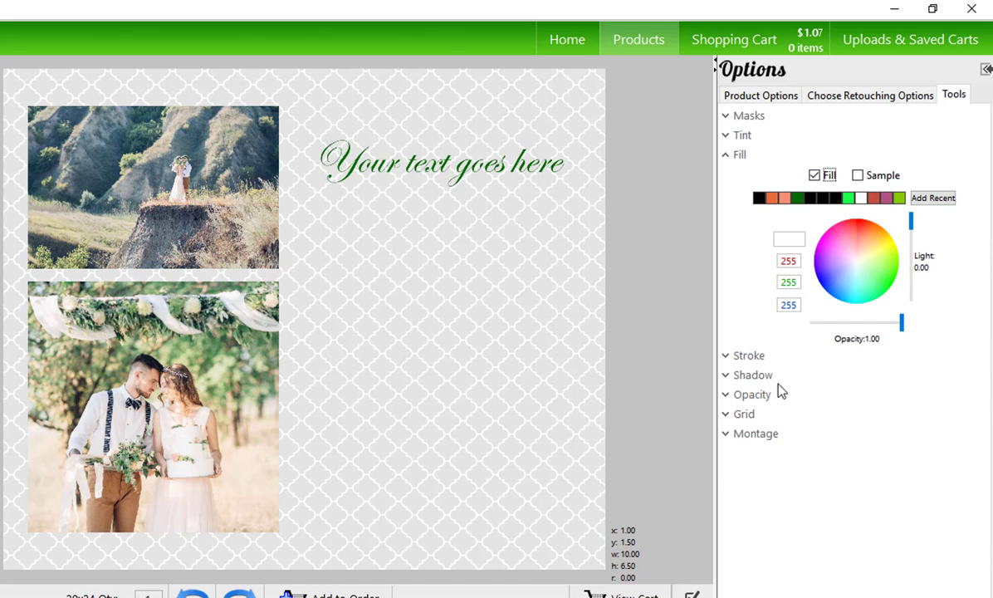
Try lowering the upper photo's opacity to 0.6 and set it to 0.9
{"action": "left_click", "coordinate": [759, 397]}
{"action": "left_click", "coordinate": [845, 423]}
{"action": "left_click", "coordinate": [858, 425]}
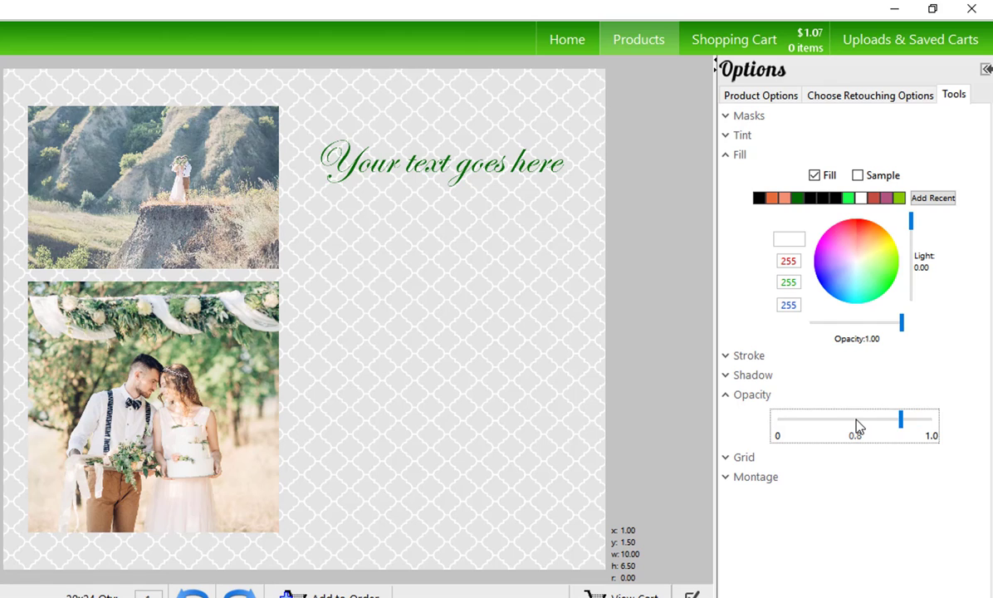
{"action": "left_click", "coordinate": [856, 420]}
{"action": "left_click", "coordinate": [856, 420]}
{"action": "left_click", "coordinate": [857, 420]}
{"action": "left_click", "coordinate": [886, 422]}
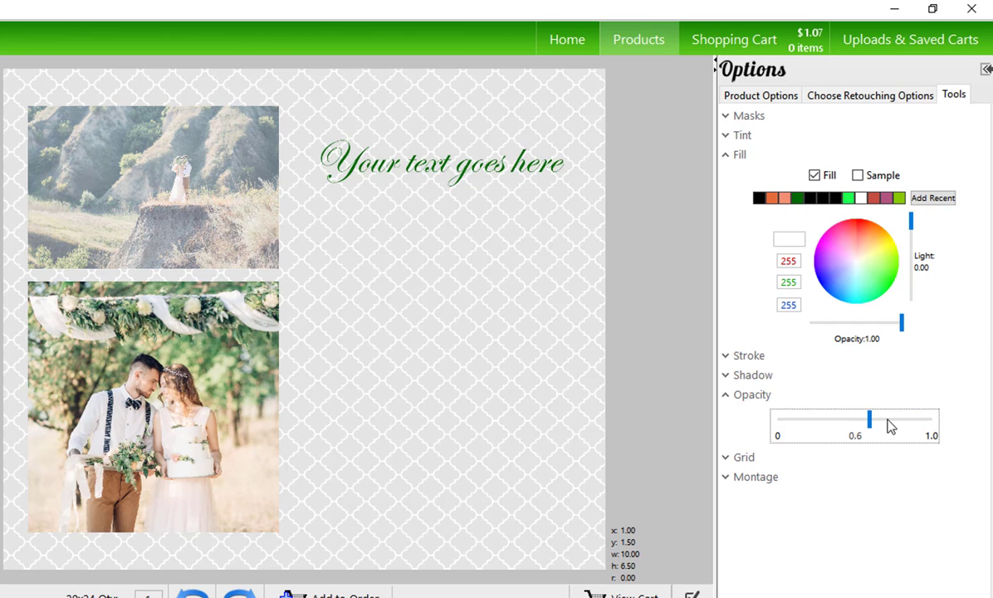
{"action": "left_click", "coordinate": [903, 425]}
{"action": "left_click", "coordinate": [910, 424]}
{"action": "left_click", "coordinate": [910, 423]}
Enable a black fill behind the patterned background, try an opacity of 0.5 and set the opacity to 0.8
{"action": "left_click", "coordinate": [574, 376]}
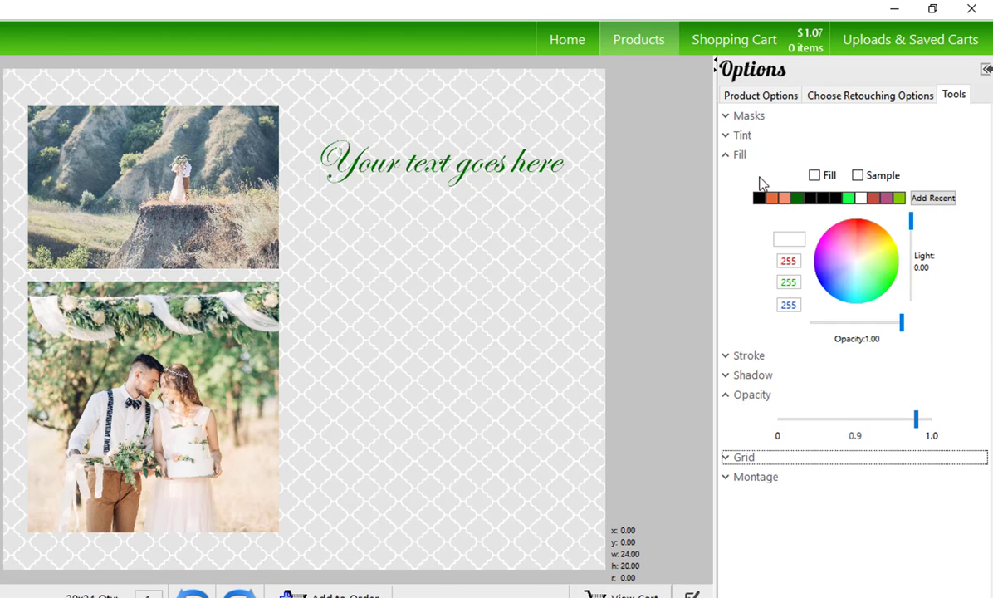
{"action": "left_click", "coordinate": [810, 197]}
{"action": "left_click", "coordinate": [814, 175]}
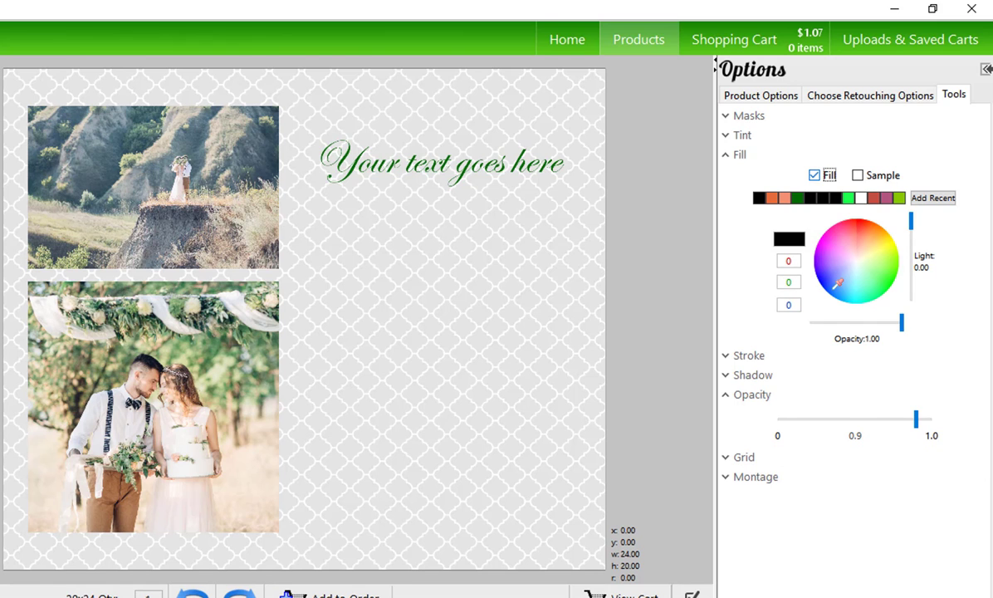
{"action": "left_click", "coordinate": [848, 422]}
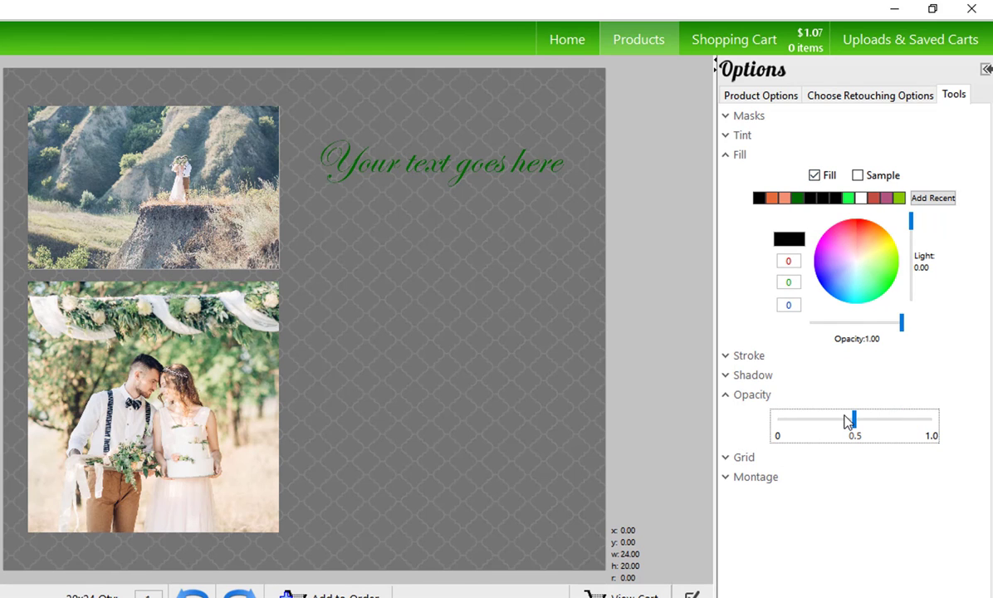
{"action": "left_click", "coordinate": [877, 418]}
{"action": "left_click", "coordinate": [889, 419]}
{"action": "left_click", "coordinate": [892, 419]}
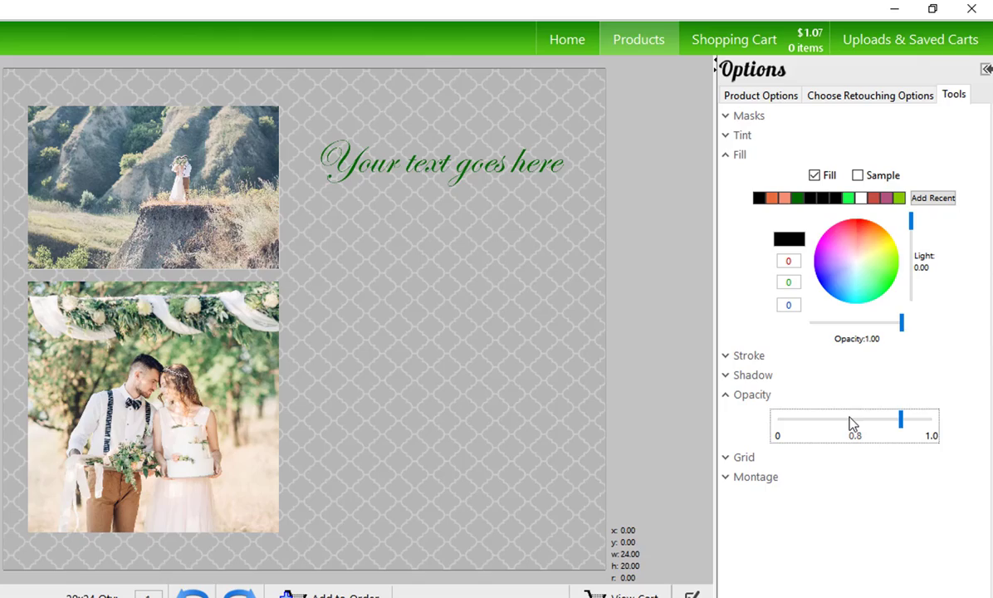
Restore the patterned background's opacity to 1.0
{"action": "left_click", "coordinate": [915, 419]}
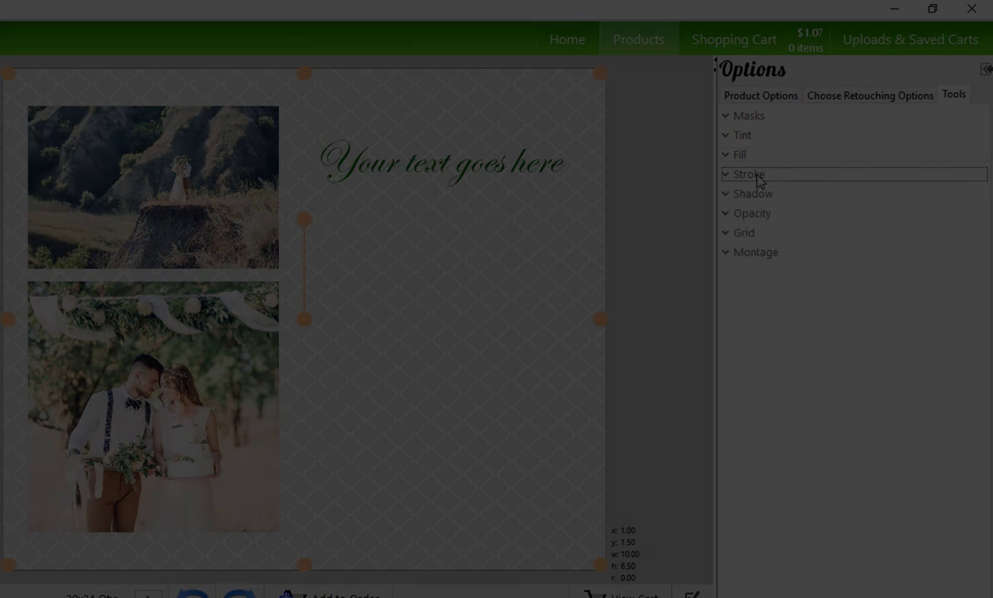
Enable a stroke around the upper photo, trying white and black as its color
{"action": "left_click", "coordinate": [743, 174]}
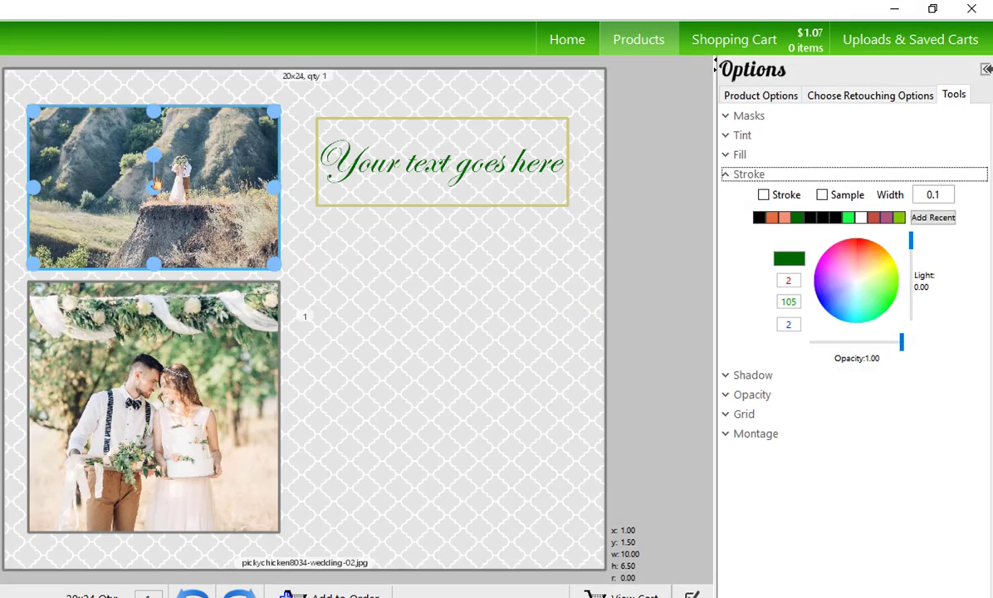
{"action": "left_click", "coordinate": [752, 375]}
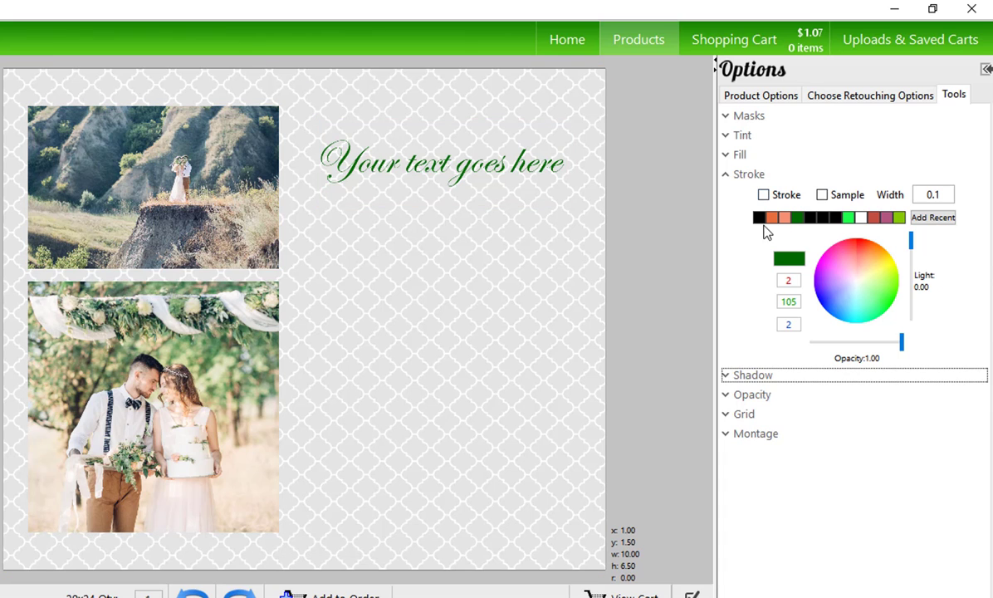
{"action": "left_click", "coordinate": [862, 218]}
{"action": "left_click", "coordinate": [763, 196]}
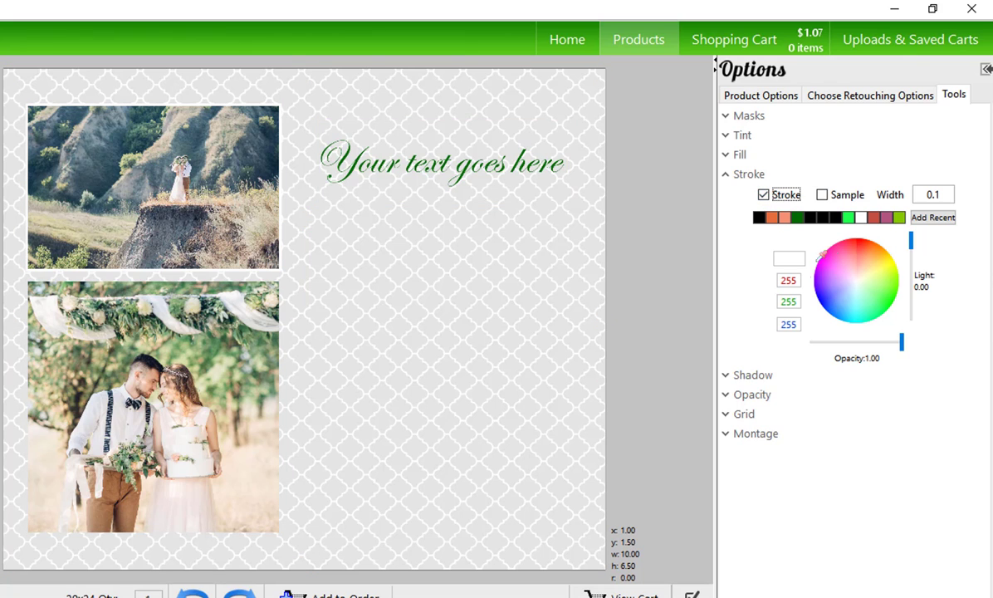
{"action": "left_click", "coordinate": [759, 218]}
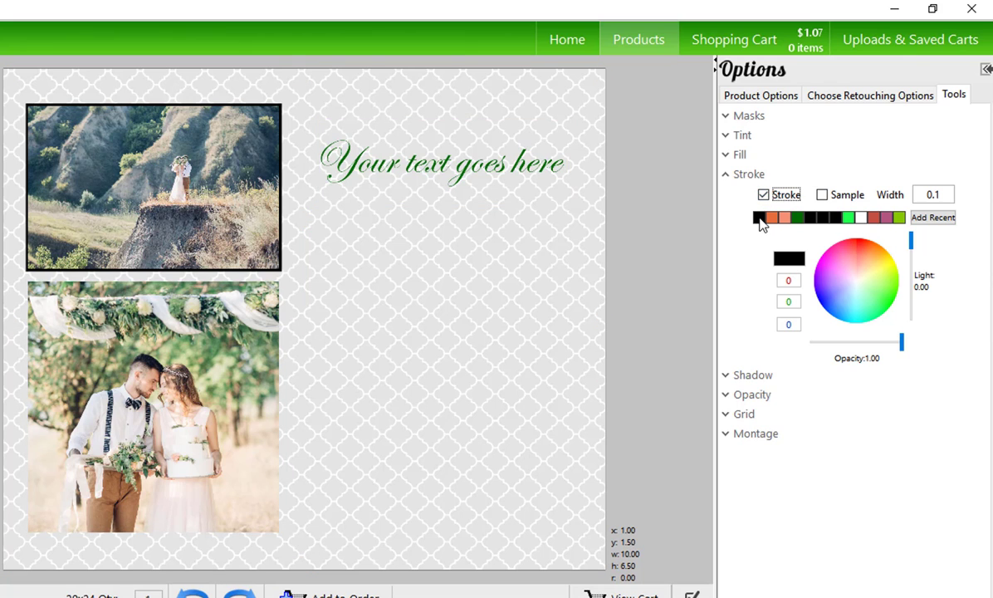
Try a stroke width of 0.25 on the upper photo, set it to 0.05 and color the stroke dark green
{"action": "left_click", "coordinate": [947, 194]}
{"action": "type", "text": ".2"}
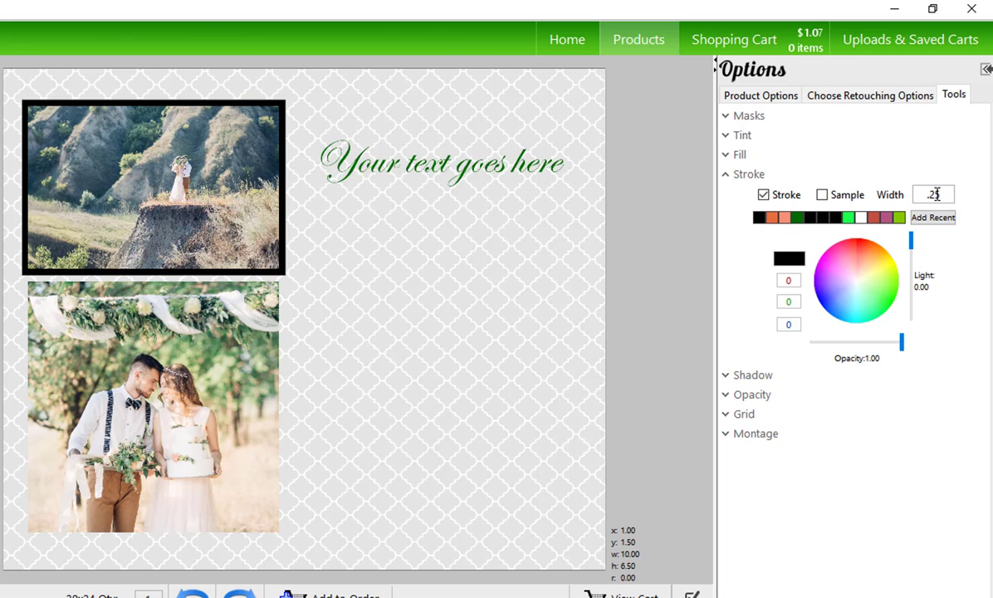
{"action": "type", "text": ".05"}
{"action": "left_click", "coordinate": [798, 218]}
Enable the same dark green 0.05 stroke around the lower photo
{"action": "left_click", "coordinate": [152, 374]}
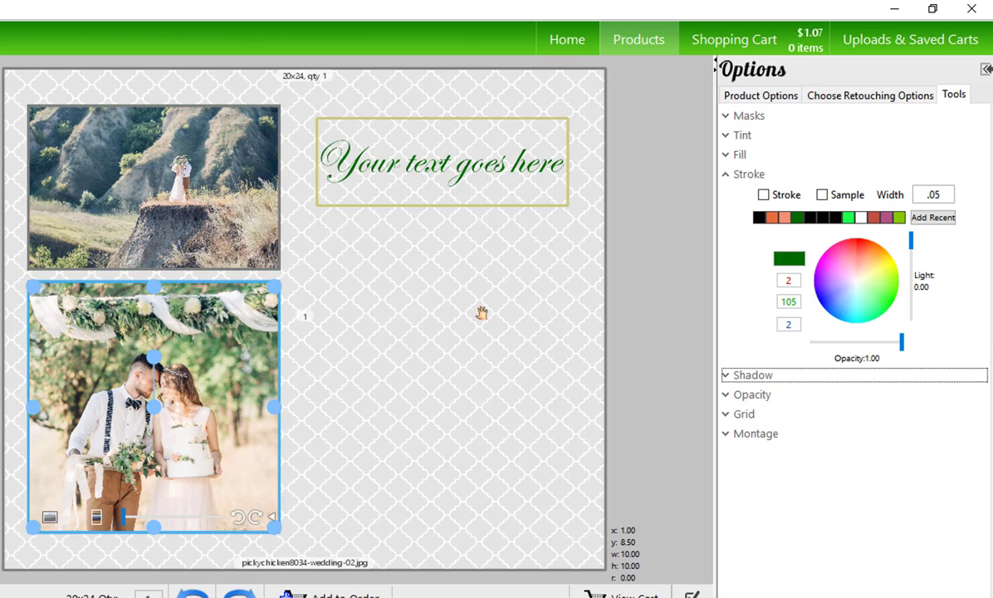
{"action": "left_click", "coordinate": [763, 194]}
{"action": "left_click", "coordinate": [748, 175]}
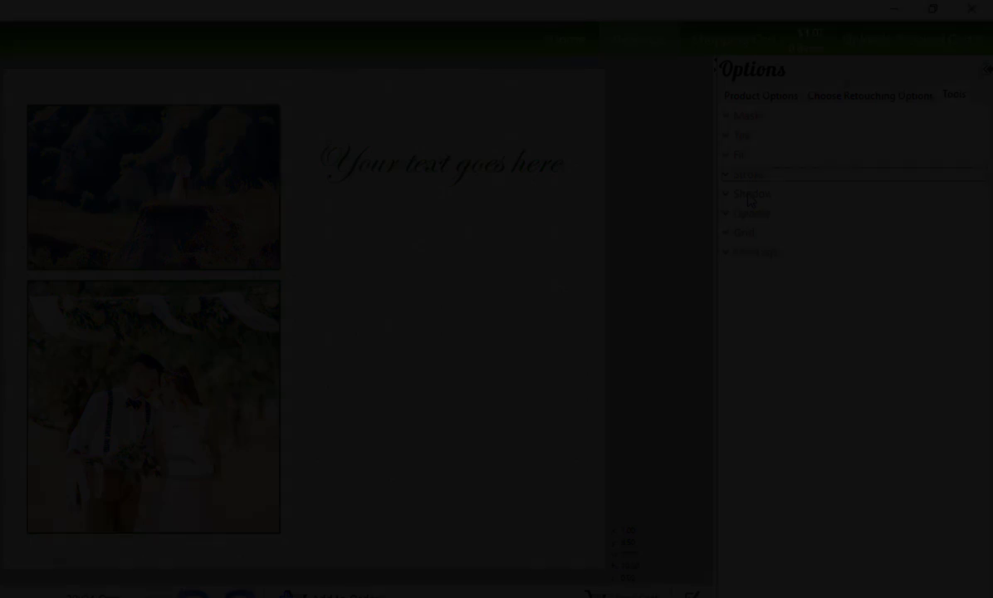
Select both photos and enable a shadow on them with a blur of 2 and an opacity of 0.8
{"action": "left_click", "coordinate": [750, 193]}
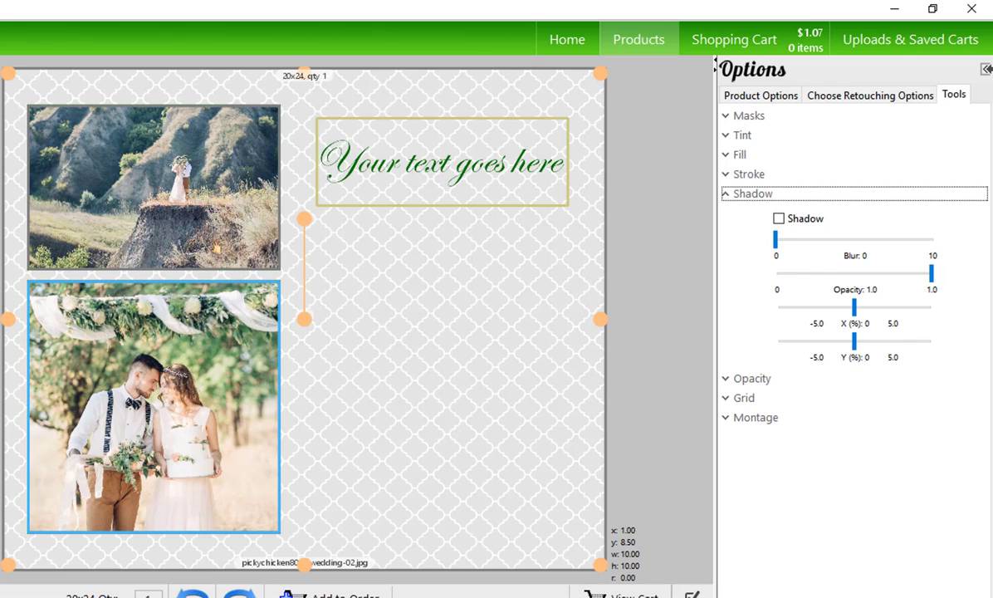
{"action": "left_click", "coordinate": [212, 234]}
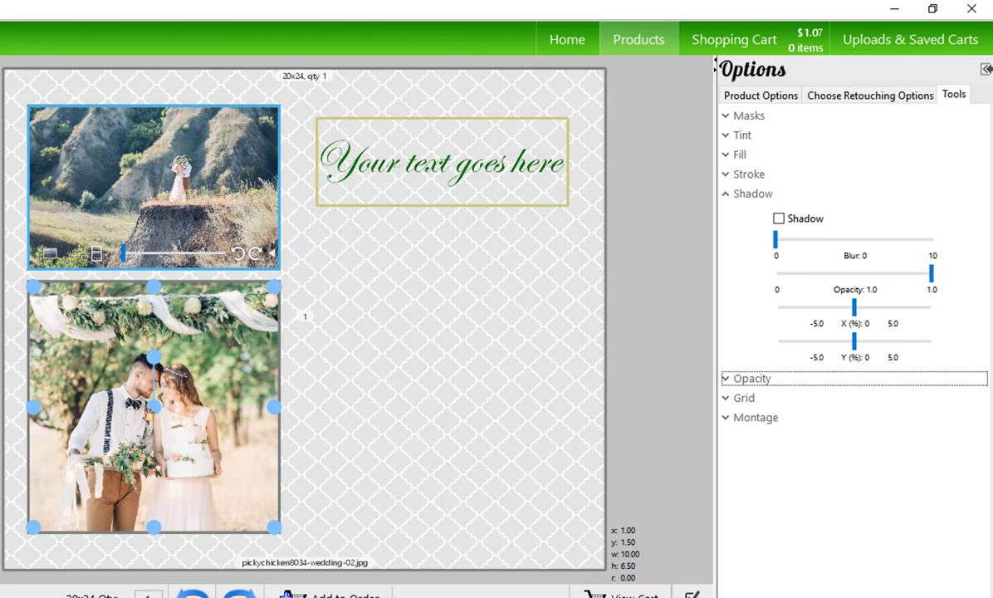
{"action": "left_click", "coordinate": [140, 387], "text": "shift"}
{"action": "left_click", "coordinate": [804, 220]}
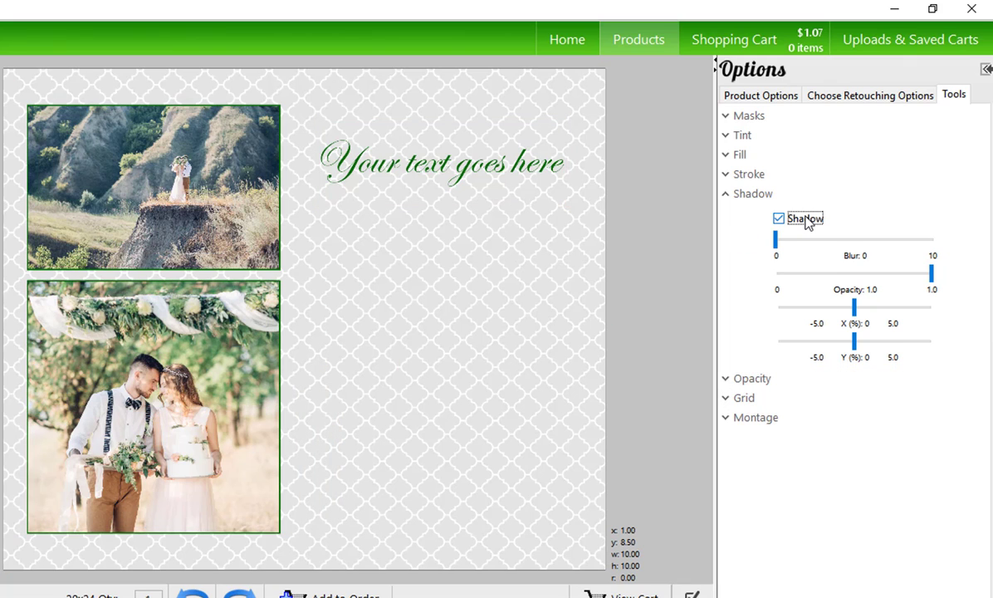
{"action": "left_click", "coordinate": [839, 241]}
{"action": "left_click", "coordinate": [856, 241]}
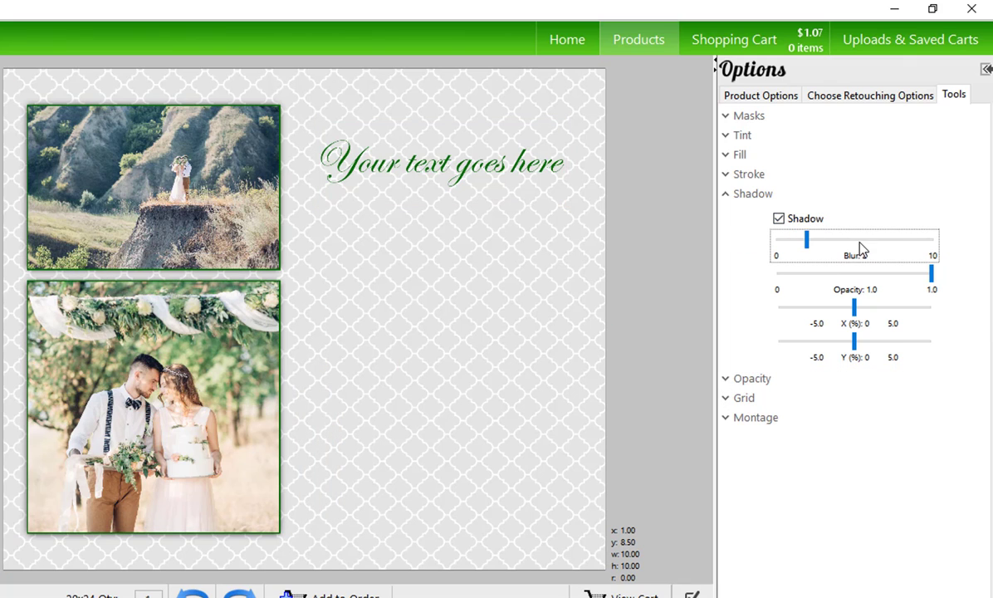
{"action": "left_click", "coordinate": [860, 273]}
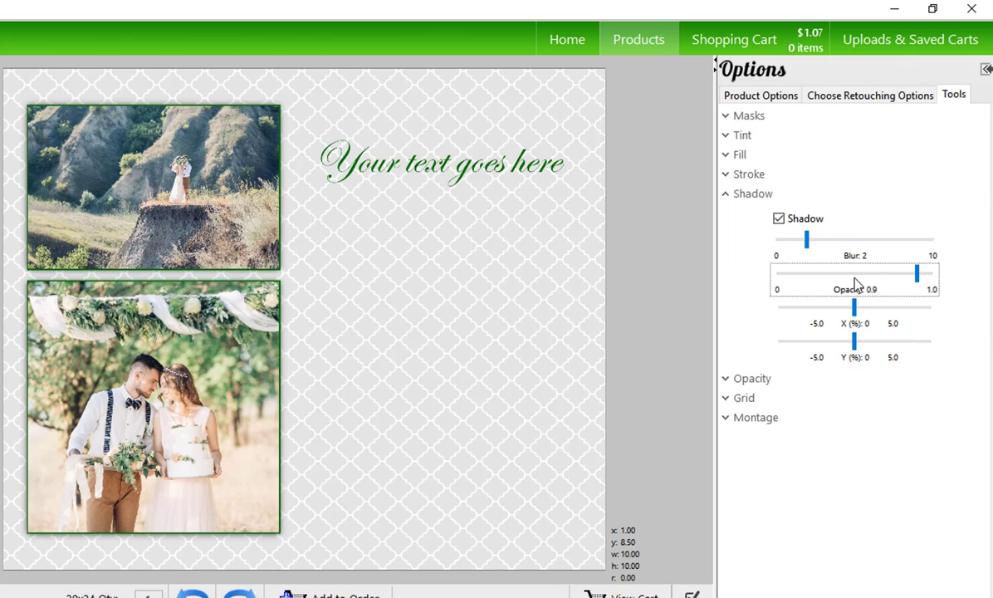
{"action": "left_click", "coordinate": [859, 273]}
Try offsetting the photos' shadow horizontally by 2.0% and vertically, and reset both offsets to 0
{"action": "left_click", "coordinate": [904, 308]}
{"action": "left_click", "coordinate": [905, 308]}
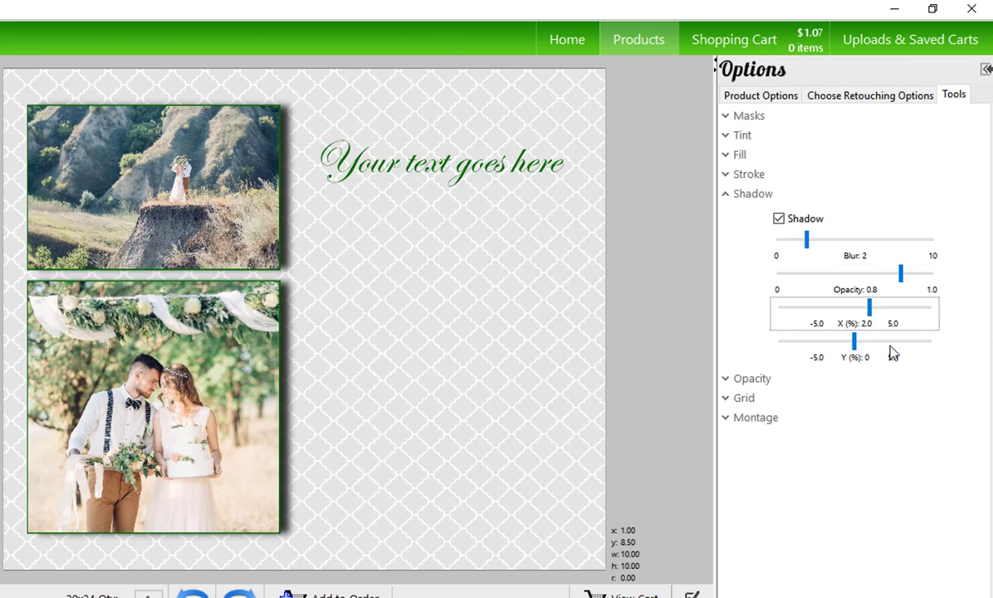
{"action": "left_click", "coordinate": [891, 347]}
{"action": "left_click", "coordinate": [891, 347]}
{"action": "left_click", "coordinate": [843, 347]}
{"action": "left_click", "coordinate": [843, 347]}
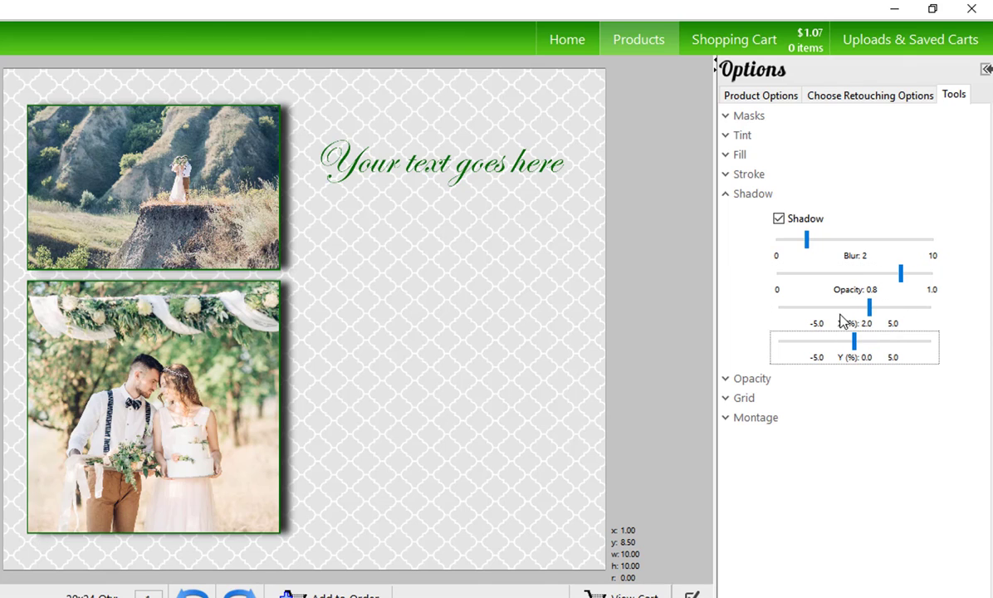
{"action": "left_click", "coordinate": [851, 308]}
{"action": "left_click", "coordinate": [851, 308]}
Set the shadow of both photos to an opacity of 0.6 and a blur of 4
{"action": "left_click", "coordinate": [853, 274]}
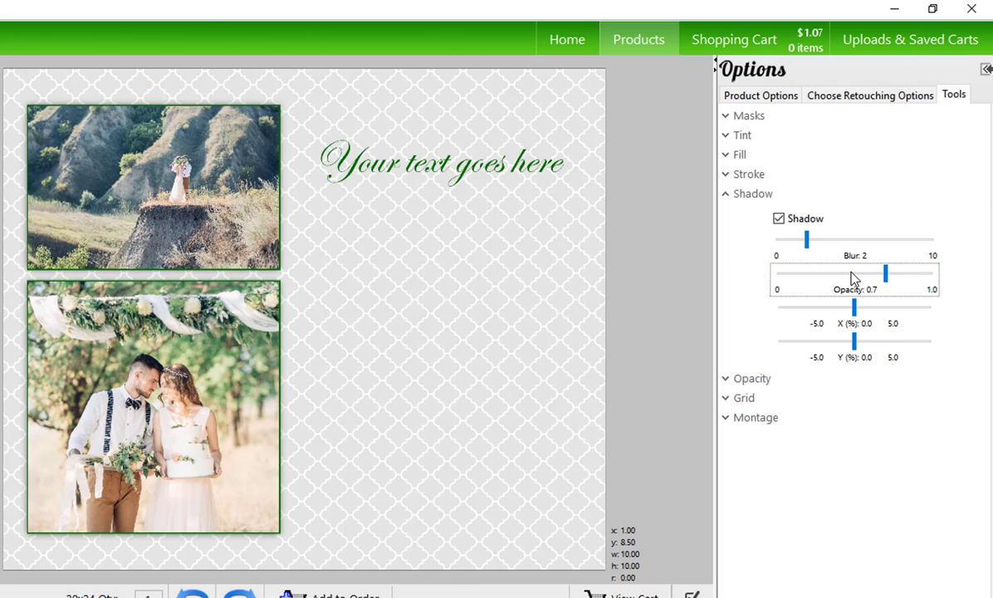
{"action": "left_click", "coordinate": [864, 274]}
{"action": "left_click_drag", "start_coordinate": [807, 242], "coordinate": [850, 247]}
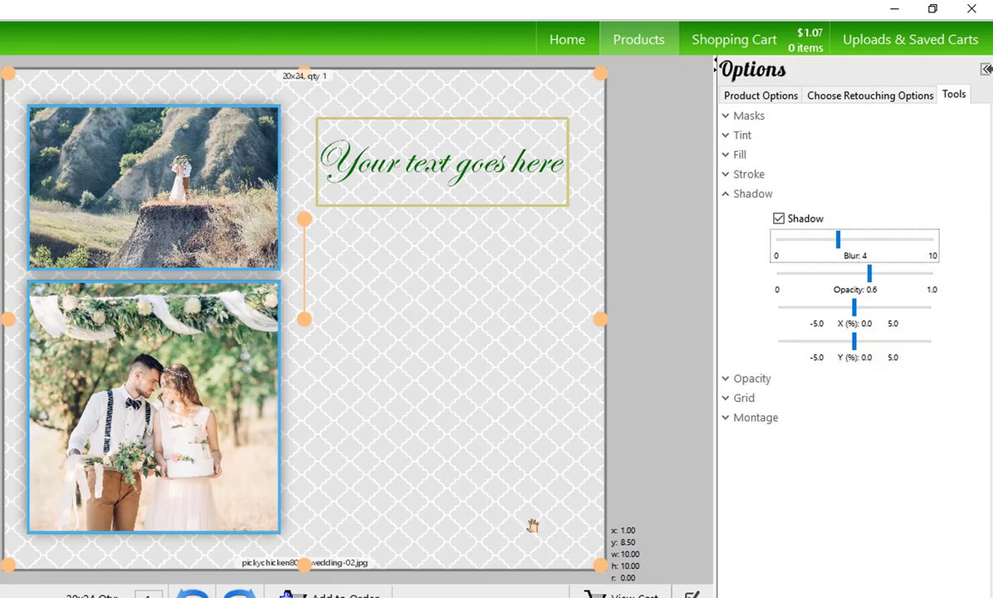
{"action": "left_click", "coordinate": [749, 194]}
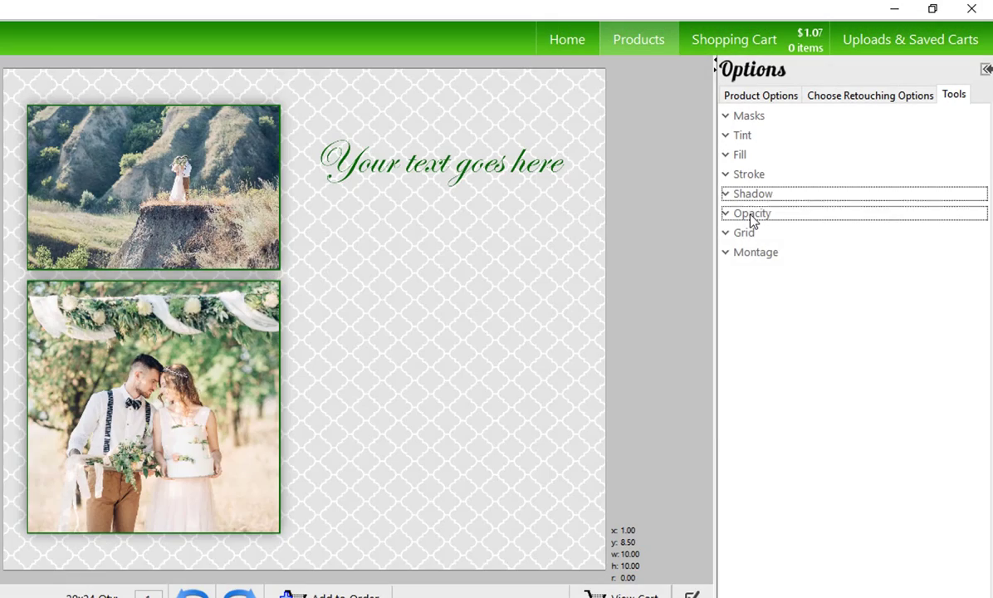
Lower the patterned background's opacity to 0.5
{"action": "left_click", "coordinate": [750, 214]}
{"action": "left_click", "coordinate": [490, 343]}
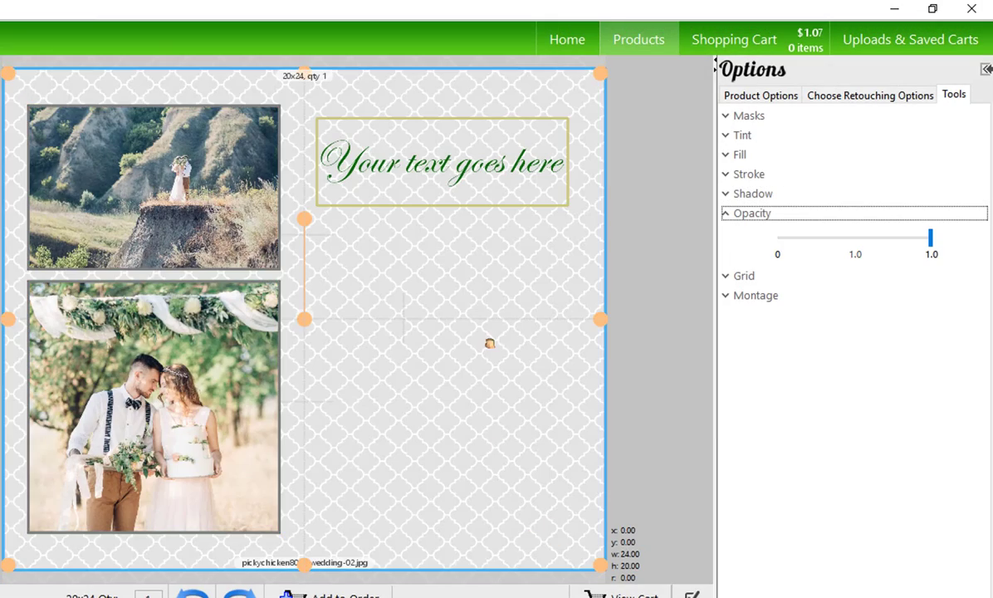
{"action": "left_click", "coordinate": [878, 240]}
{"action": "left_click", "coordinate": [859, 240]}
{"action": "left_click", "coordinate": [823, 241]}
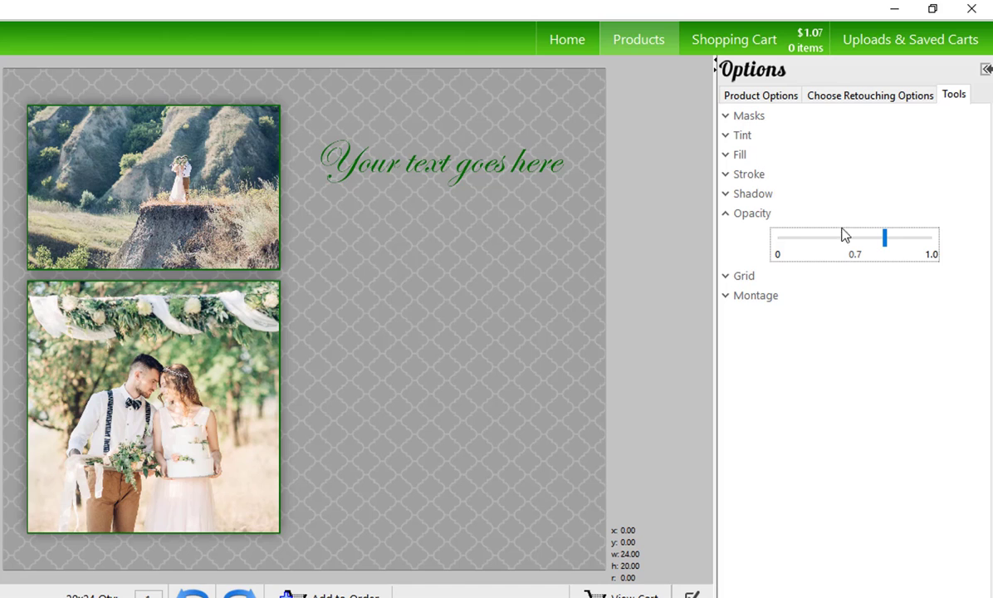
{"action": "left_click", "coordinate": [837, 243]}
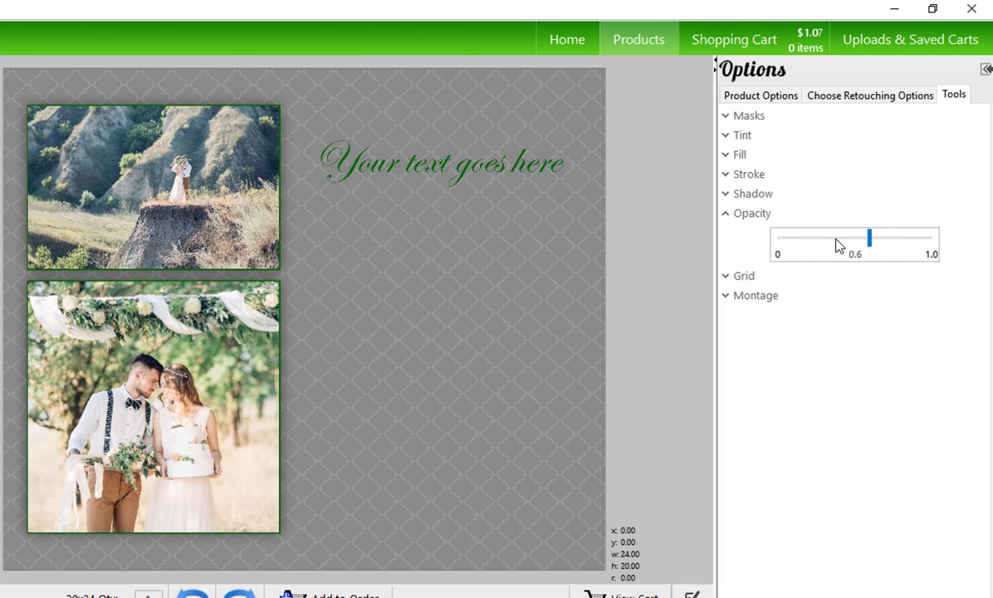
{"action": "left_click", "coordinate": [815, 247]}
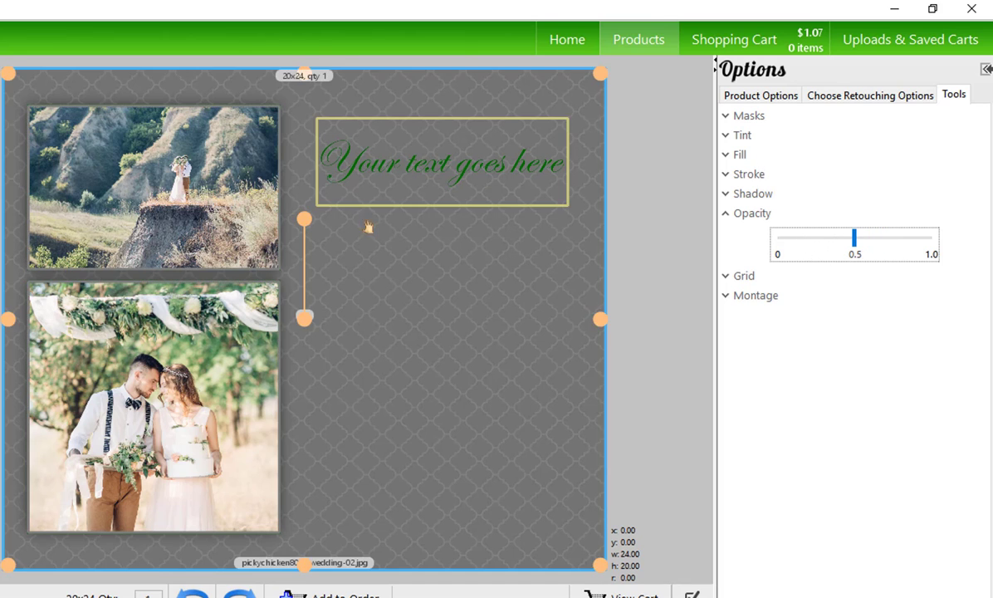
Recolor the placeholder text white and place AdobeStock_134377436.jpeg in the photo box below it
{"action": "left_click", "coordinate": [448, 158]}
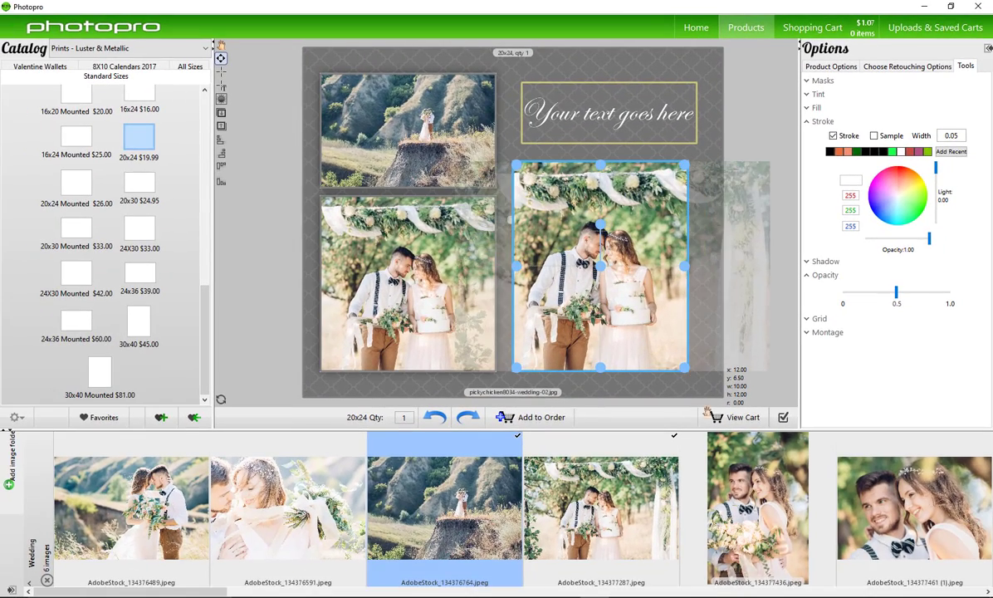
{"action": "left_click", "coordinate": [698, 496]}
Widen the text box to 10.50 so its left edge meets the photo below, and replace its text with "Our Wedding"
{"action": "left_click", "coordinate": [607, 116]}
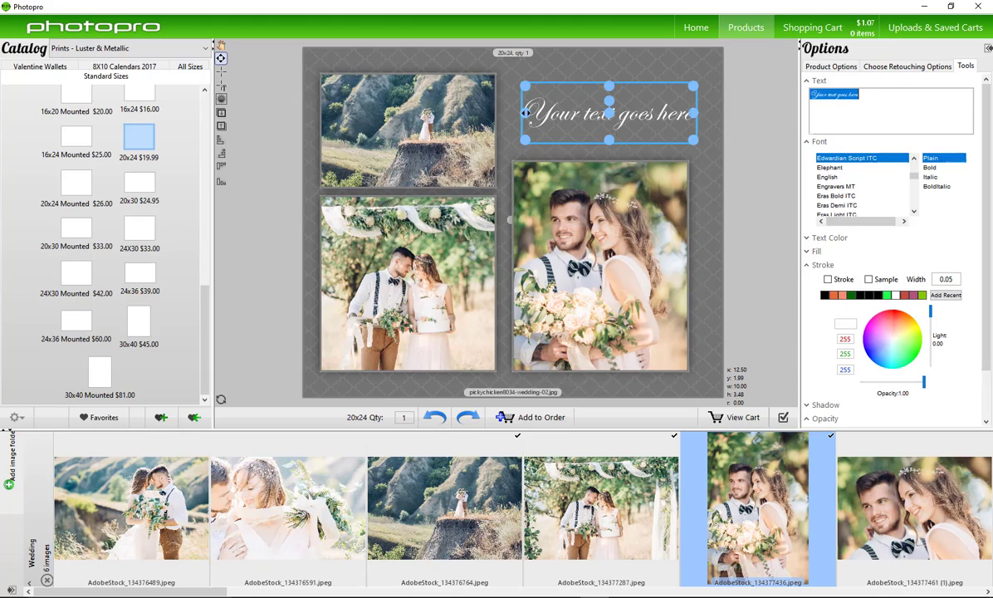
{"action": "left_click_drag", "start_coordinate": [525, 113], "coordinate": [516, 114]}
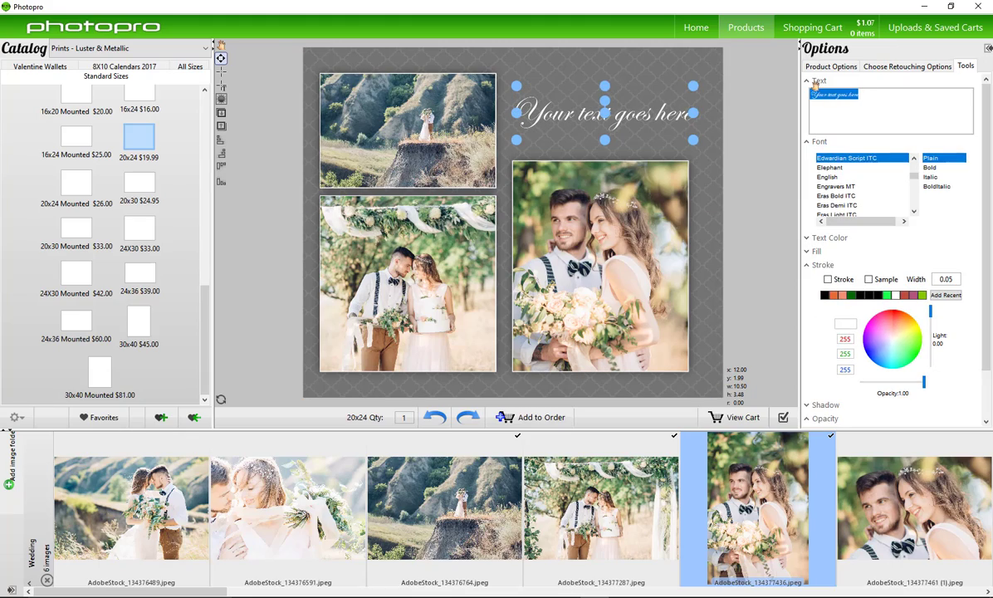
{"action": "type", "text": "Our Wedding"}
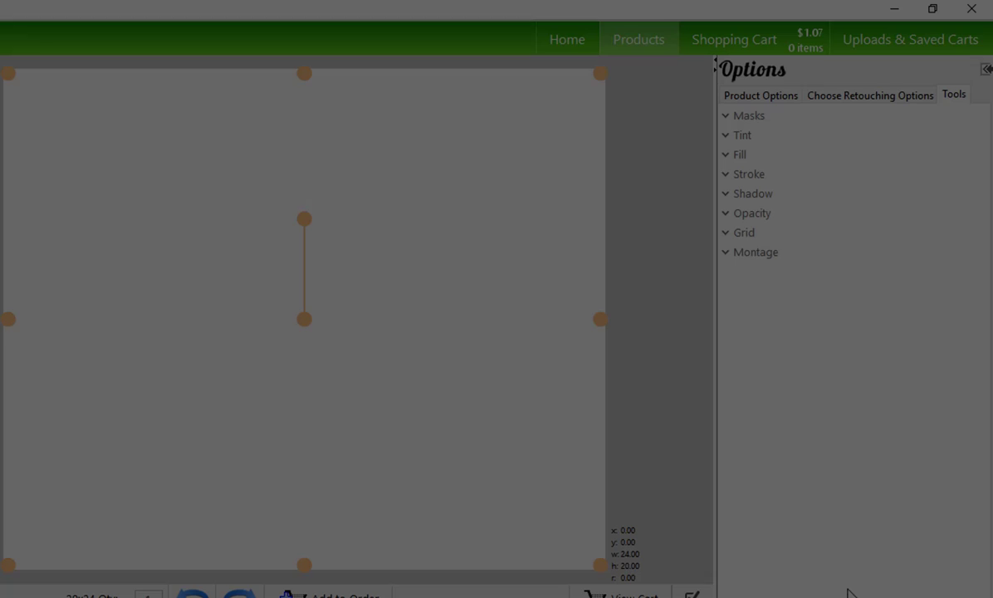
Create a new montage with 2 images across and 3 down on the blank 20x24 print
{"action": "left_click", "coordinate": [831, 178]}
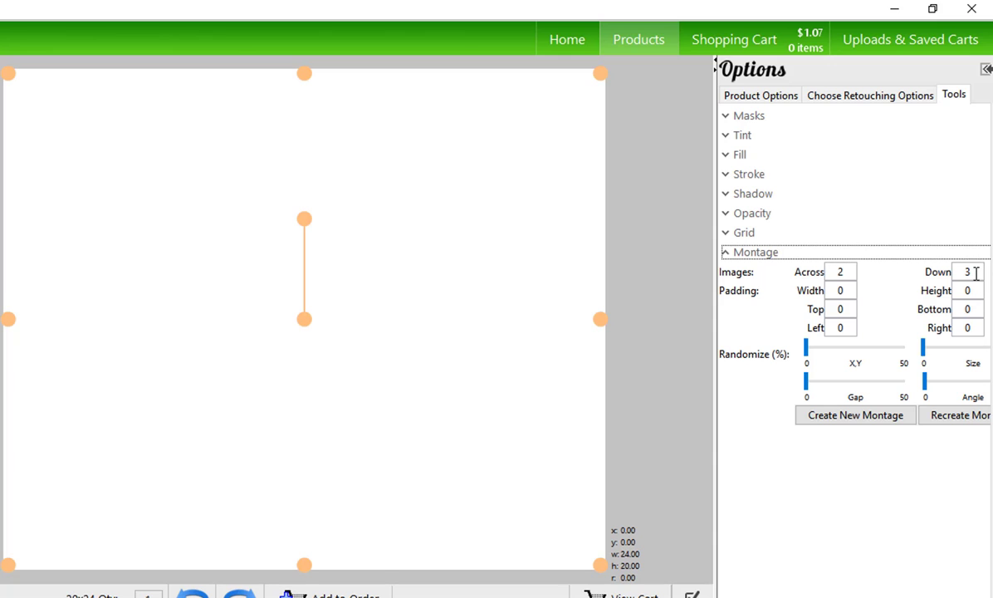
{"action": "left_click", "coordinate": [864, 413]}
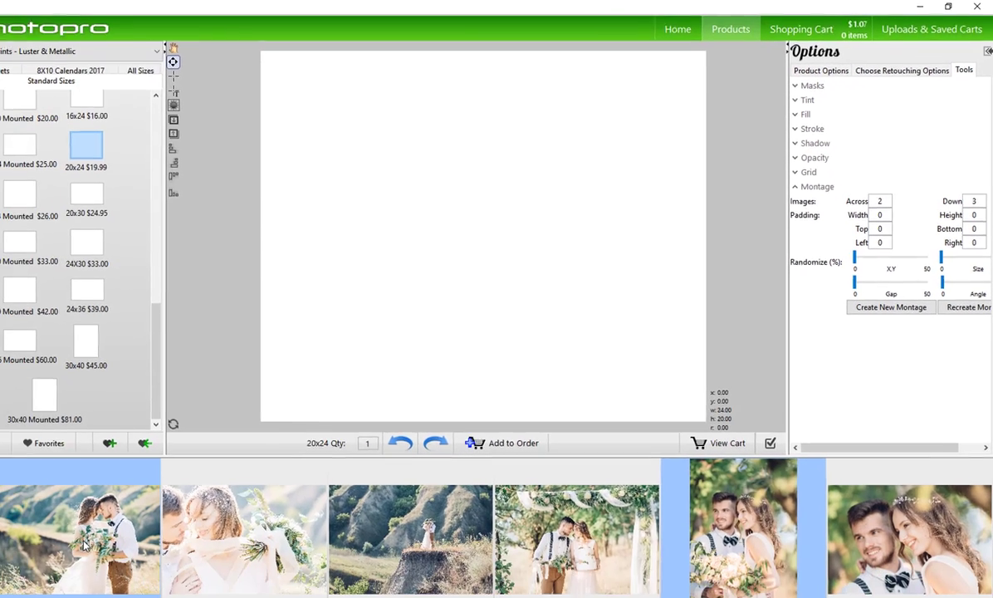
{"action": "left_click_drag", "start_coordinate": [131, 507], "coordinate": [358, 115]}
{"action": "left_click_drag", "start_coordinate": [288, 507], "coordinate": [571, 339]}
{"action": "left_click_drag", "start_coordinate": [445, 507], "coordinate": [415, 226]}
{"action": "left_click_drag", "start_coordinate": [914, 508], "coordinate": [618, 112]}
{"action": "left_click_drag", "start_coordinate": [757, 508], "coordinate": [431, 349]}
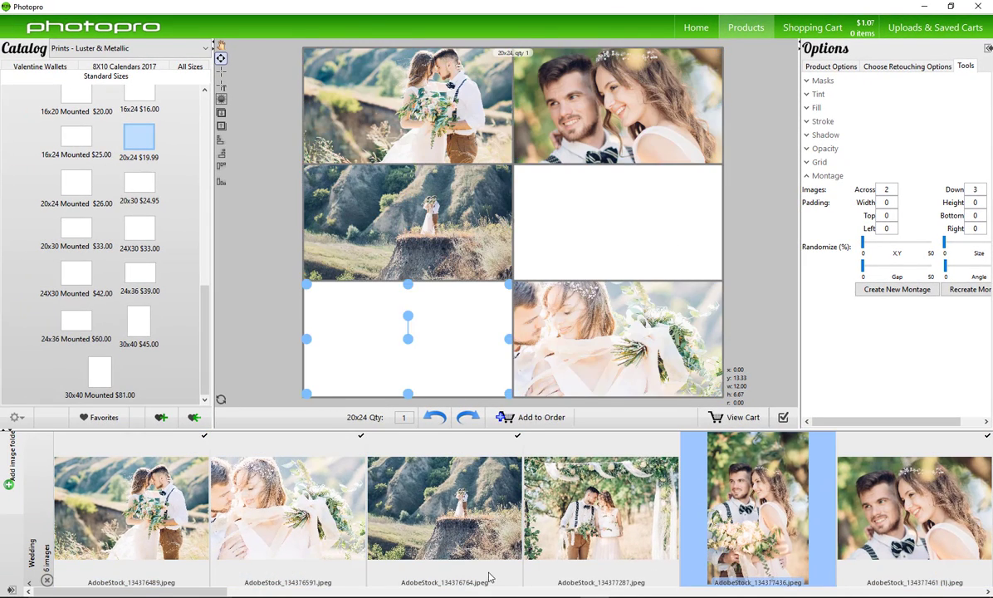
{"action": "left_click_drag", "start_coordinate": [600, 506], "coordinate": [617, 222]}
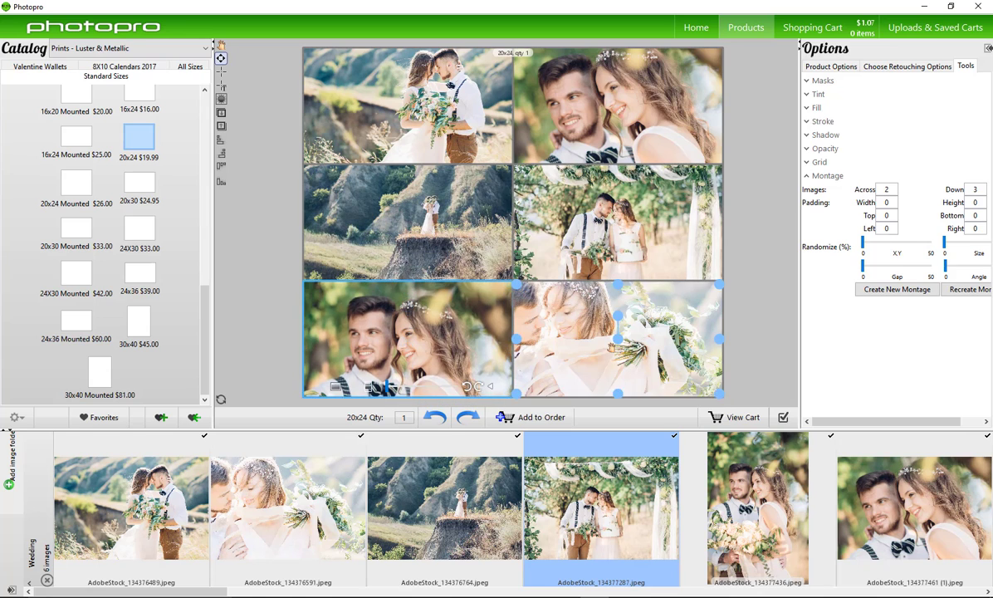
Shift the two photos in the montage's top row slightly downward within their boxes
{"action": "left_click_drag", "start_coordinate": [673, 122], "coordinate": [672, 130]}
{"action": "left_click_drag", "start_coordinate": [415, 104], "coordinate": [415, 113]}
{"action": "left_click", "coordinate": [618, 336]}
Select all six montage photos and enable a white stroke with a width of 0.05 on them
{"action": "left_click", "coordinate": [415, 108]}
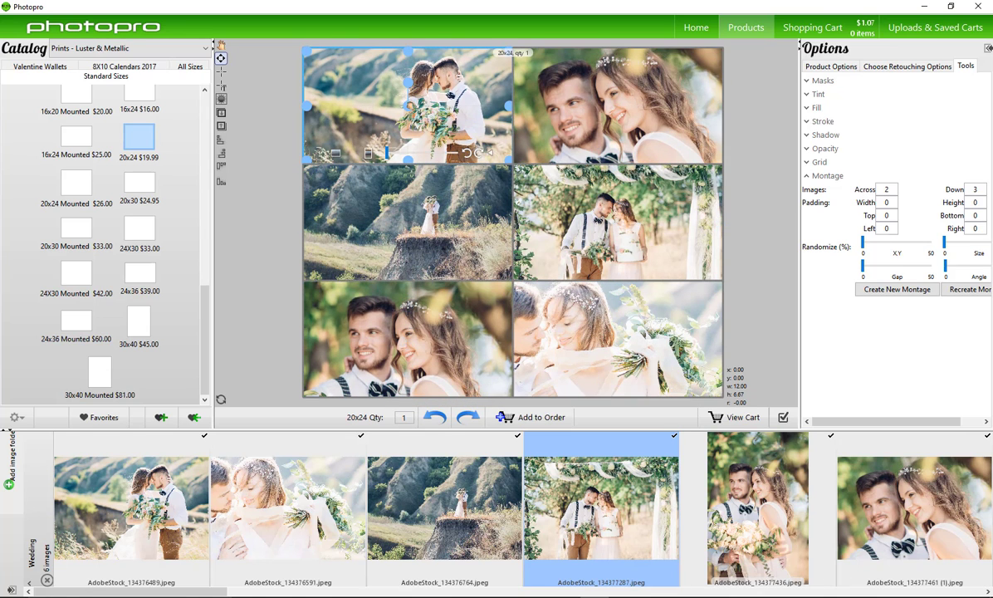
{"action": "left_click", "coordinate": [618, 108]}
{"action": "left_click", "coordinate": [618, 222]}
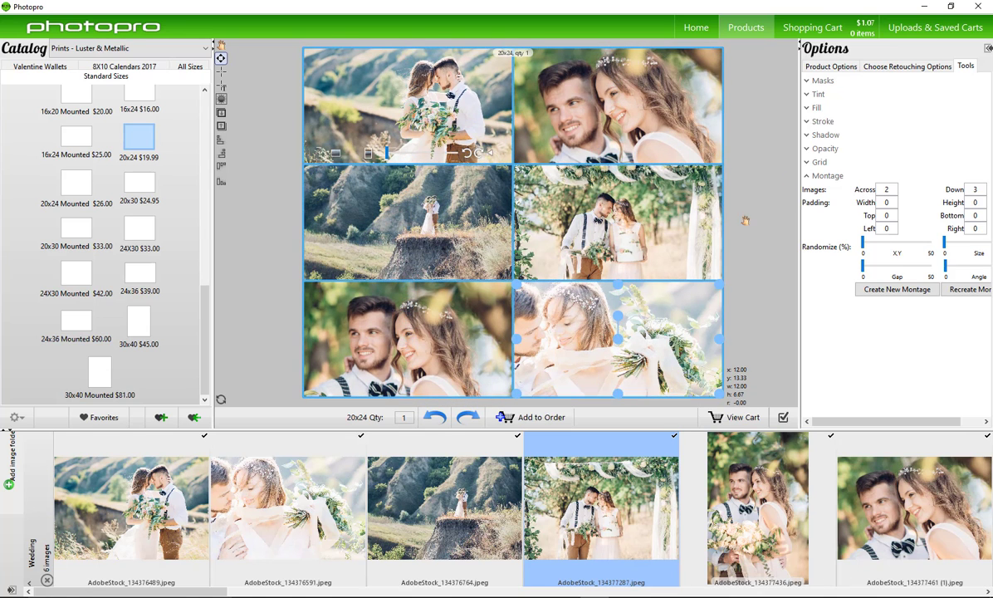
{"action": "left_click", "coordinate": [827, 136]}
{"action": "left_click", "coordinate": [823, 122]}
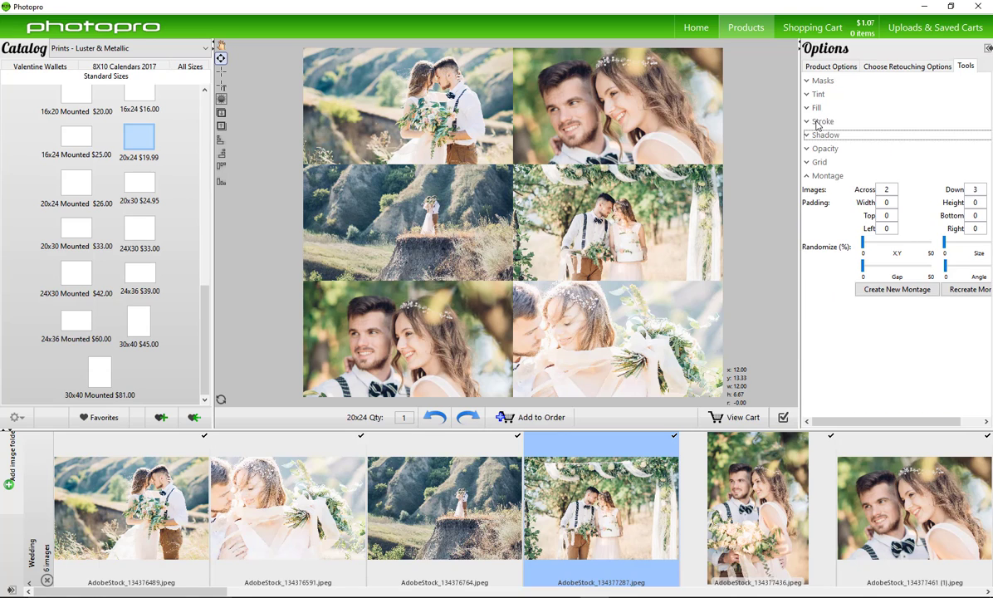
{"action": "left_click", "coordinate": [846, 136]}
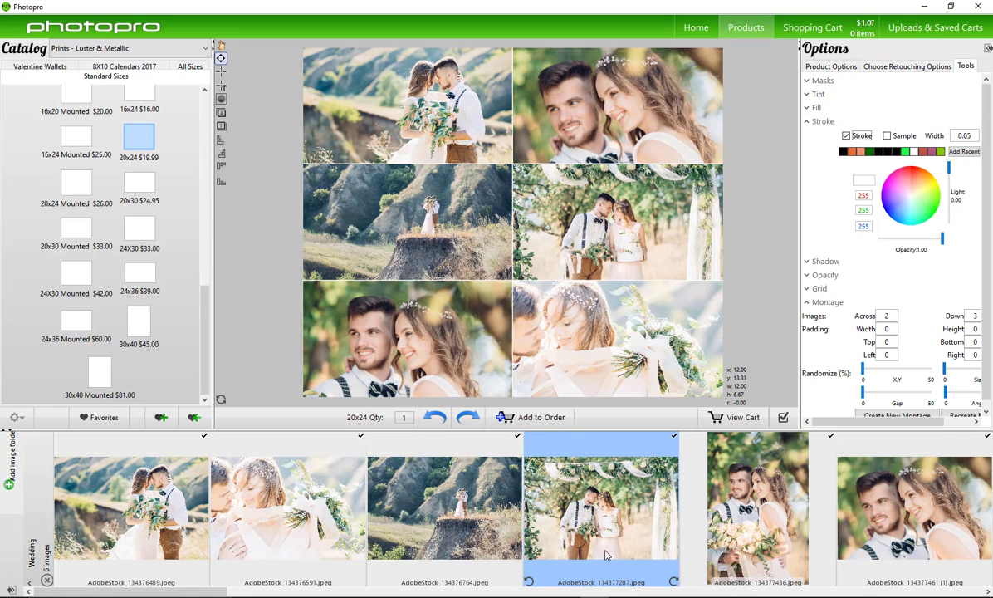